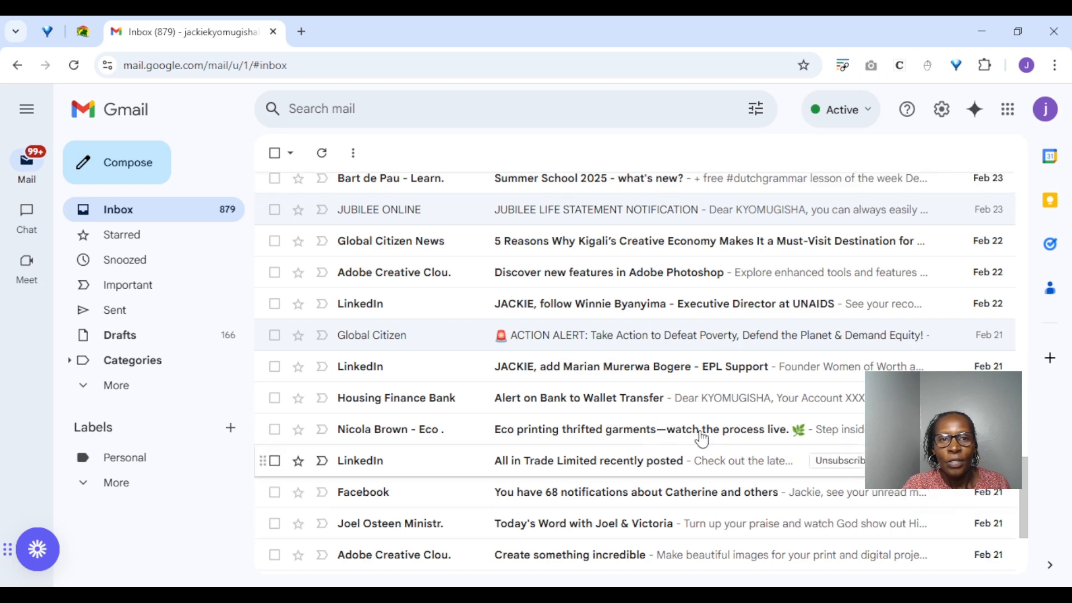
# Step: Mute the LinkedIn conversation dated Feb 22 in the inbox
pyautogui.rightClick(629, 313)
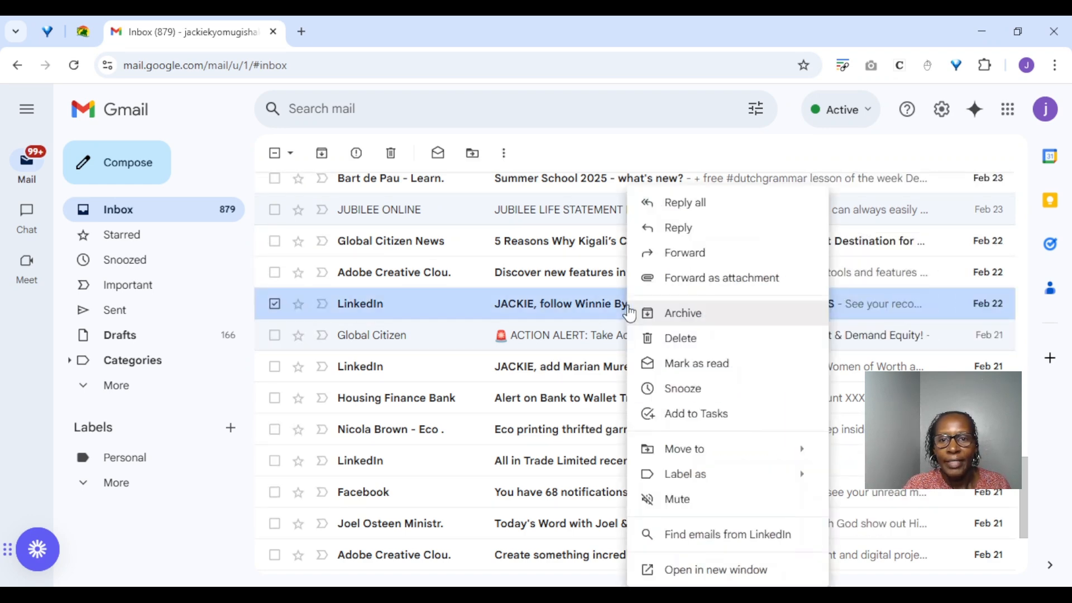
pyautogui.click(687, 505)
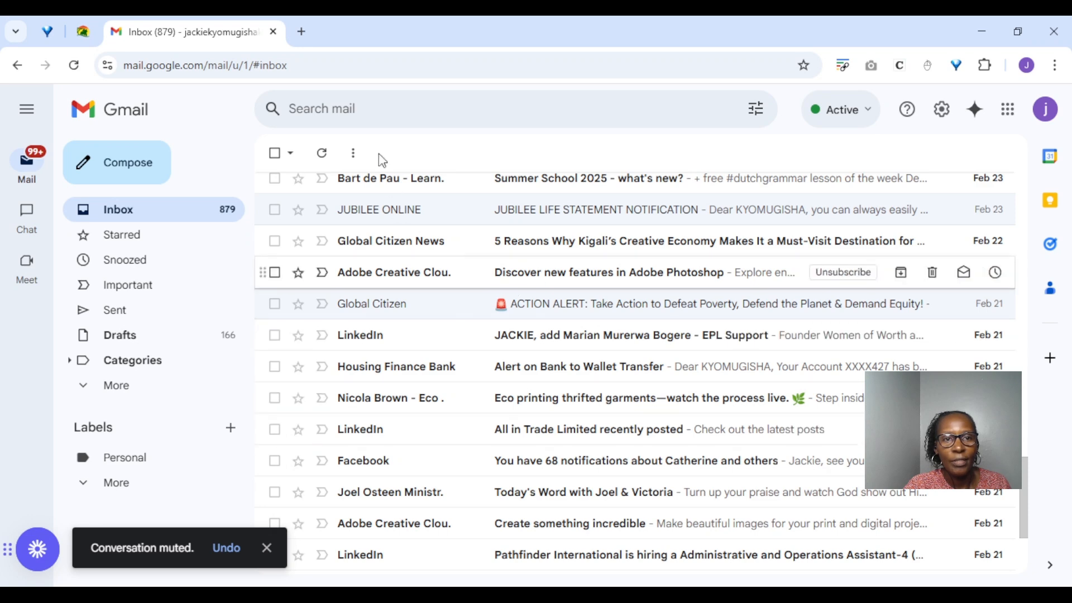
# Step: Find the muted conversations with the search label:mute and unmute the LinkedIn one
pyautogui.click(325, 109)
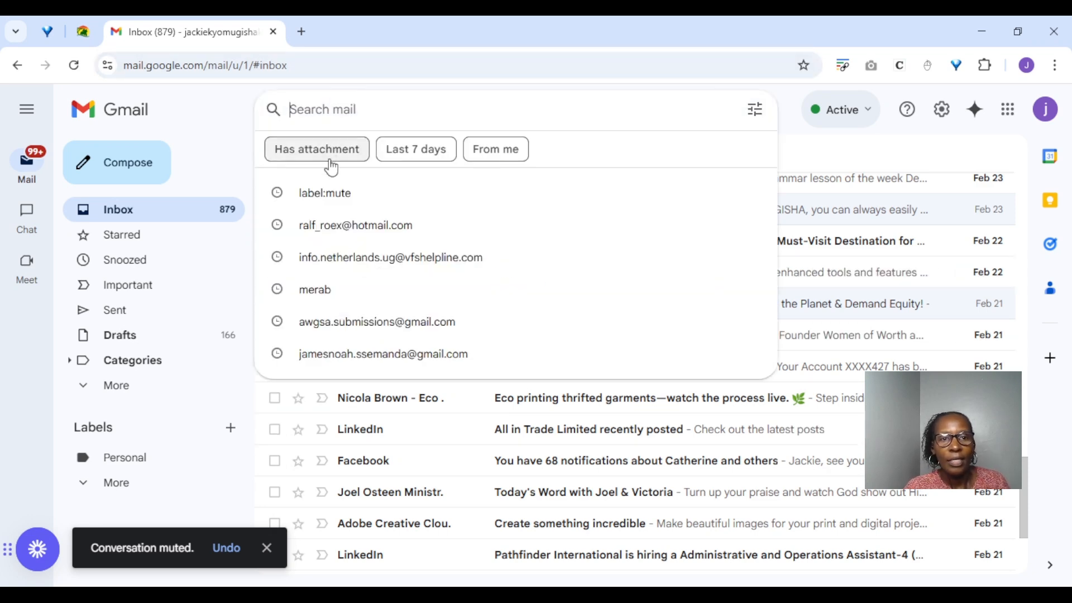
pyautogui.click(329, 202)
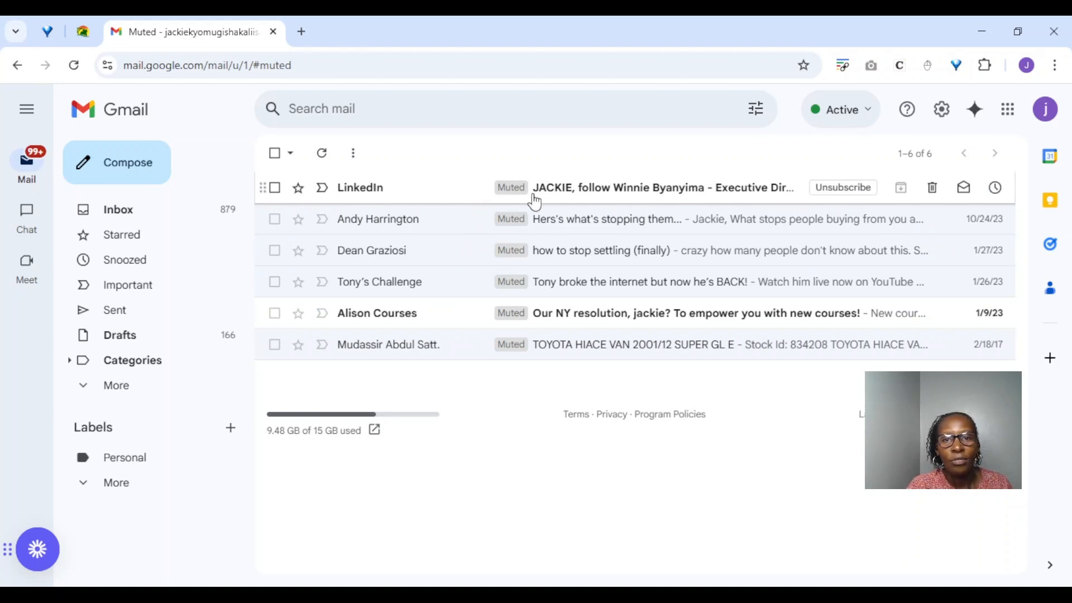
pyautogui.rightClick(556, 194)
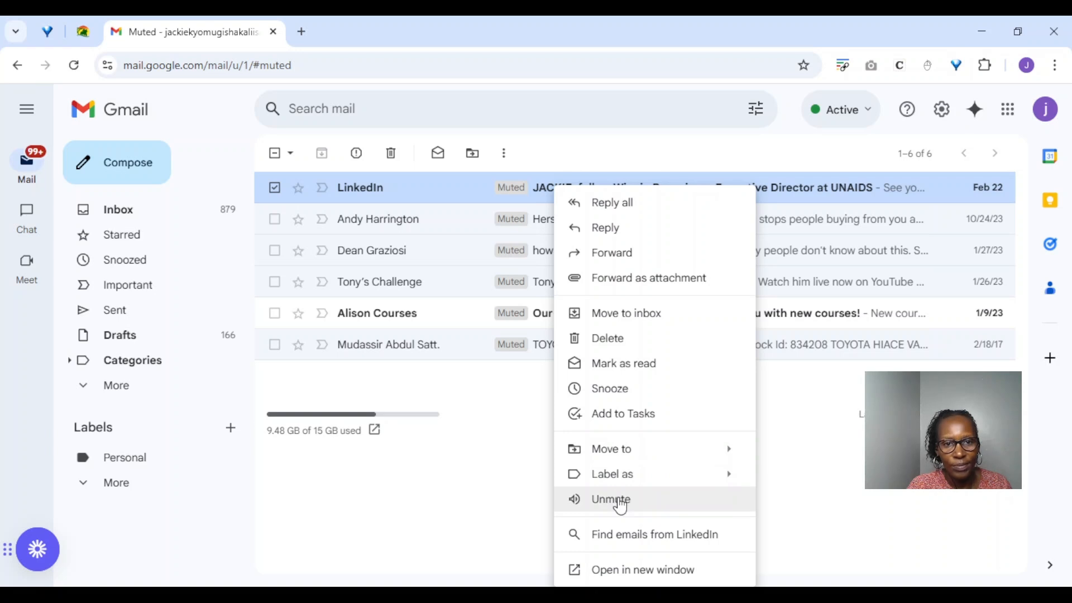
pyautogui.click(620, 502)
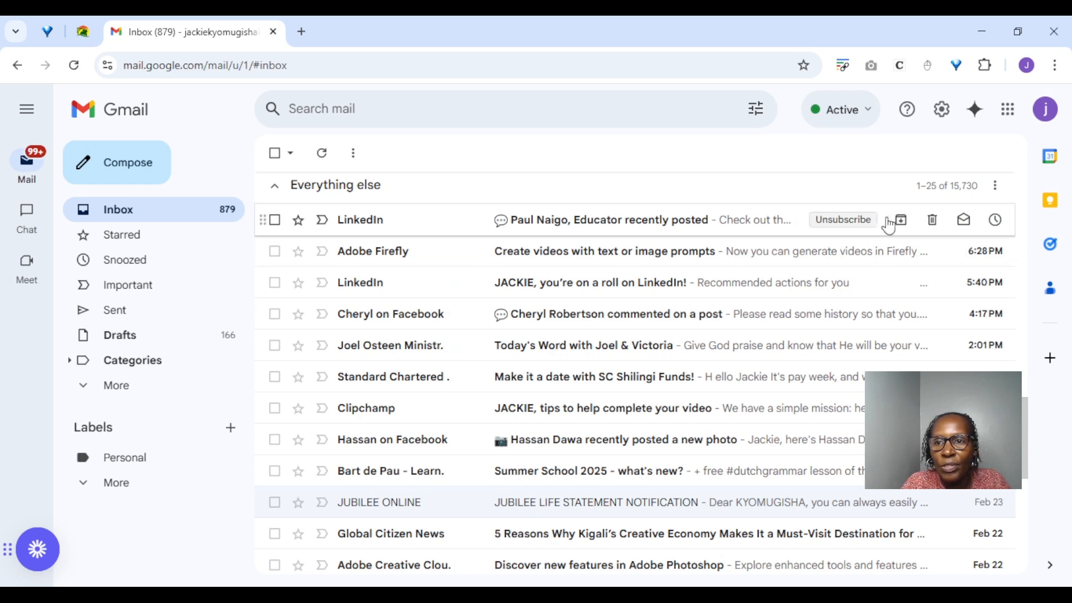
# Step: Snooze the topmost LinkedIn email under Everything else until Mar 6, 2025, 8:00 AM
pyautogui.click(995, 220)
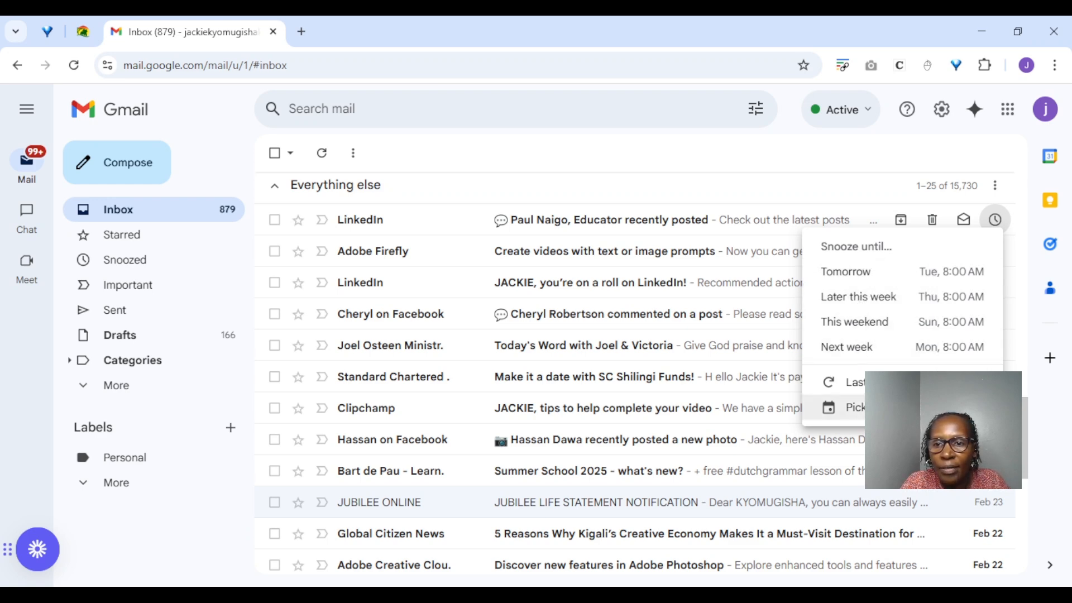
pyautogui.click(846, 407)
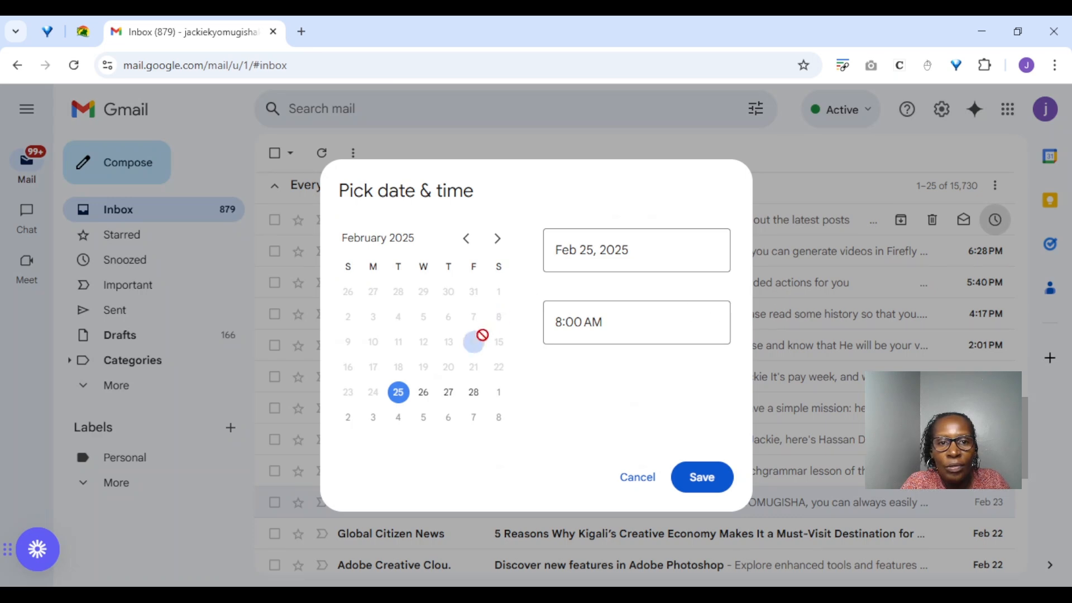
pyautogui.click(451, 425)
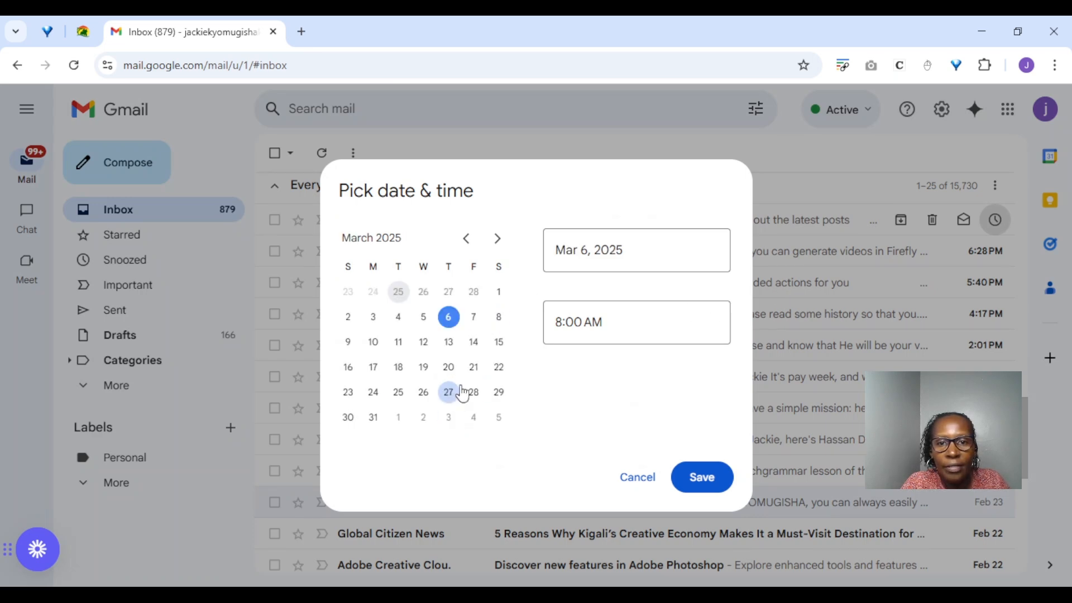
pyautogui.click(702, 482)
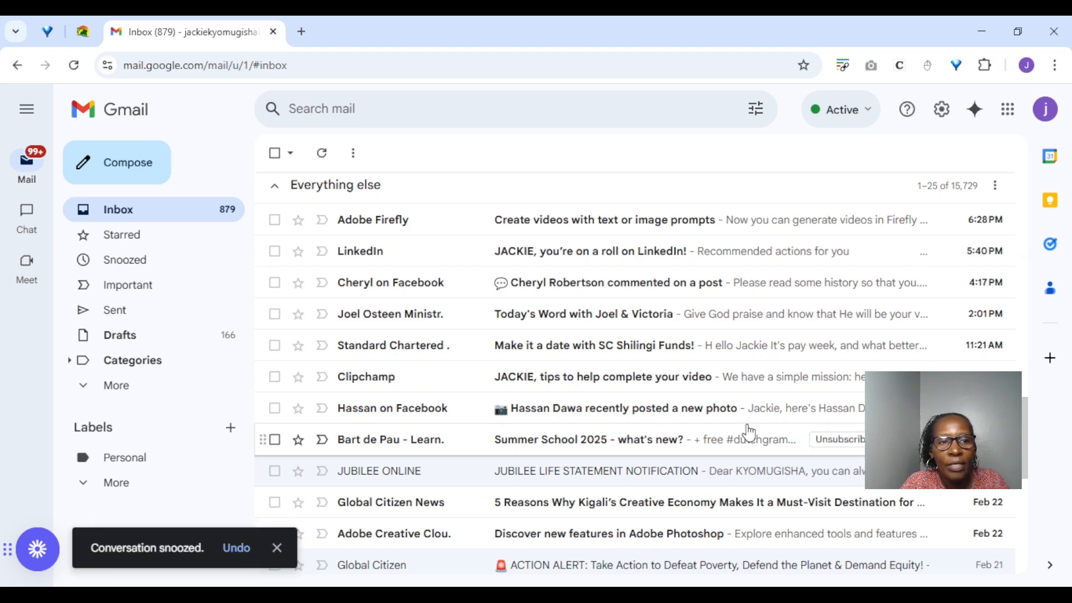
# Step: View the snoozed emails and bring up the snooze options for the LinkedIn email
pyautogui.click(121, 263)
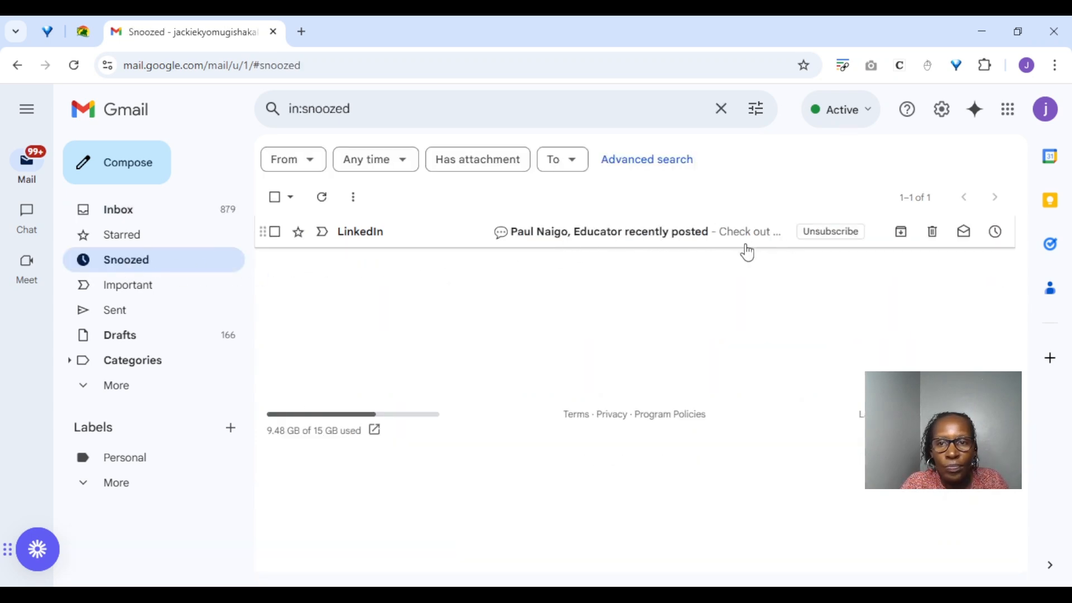
pyautogui.click(997, 239)
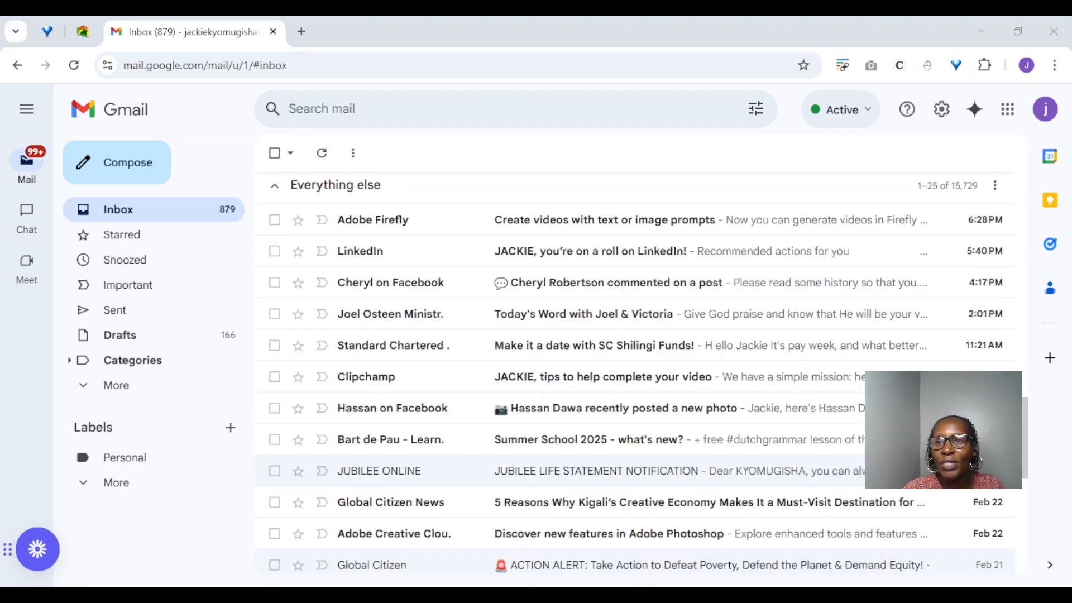
# Step: Change the inbox type to Unread first
pyautogui.click(982, 22)
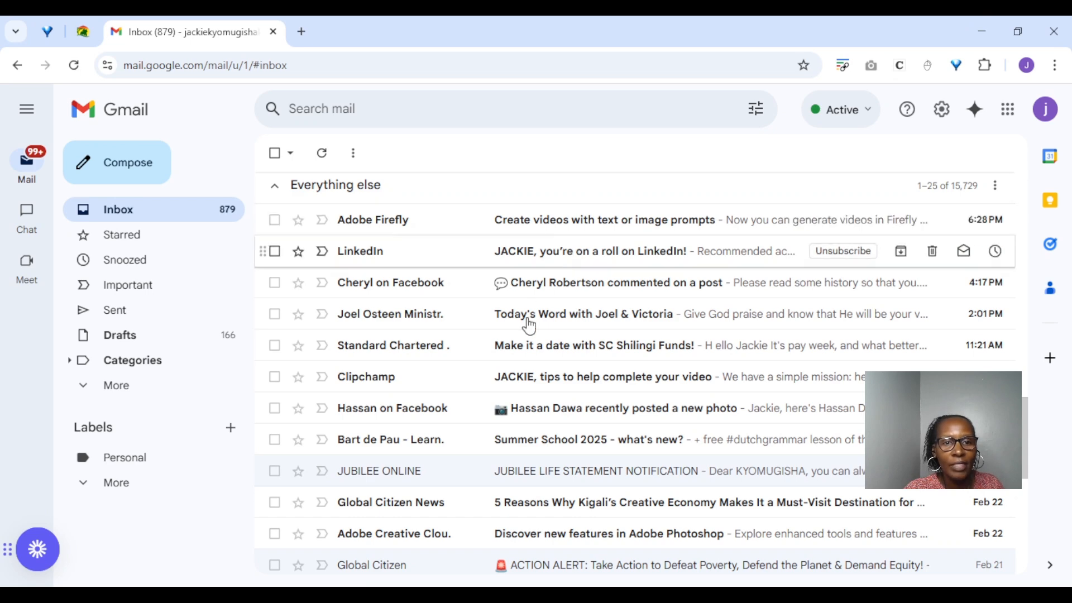
pyautogui.scroll(5, 517, 380)
pyautogui.scroll(-7, 514, 371)
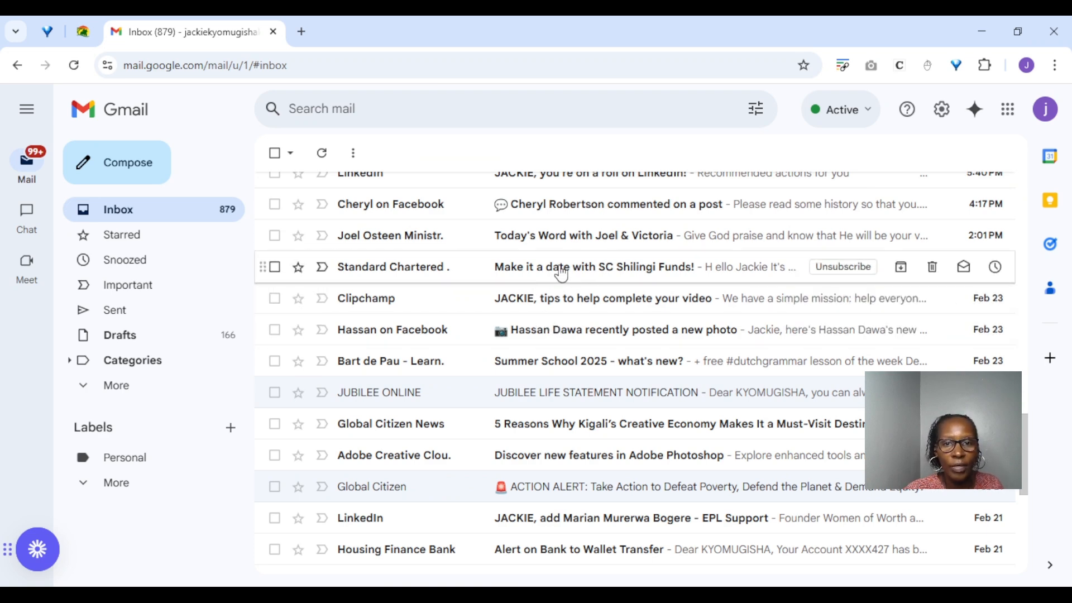
pyautogui.click(943, 118)
pyautogui.scroll(-3, 964, 316)
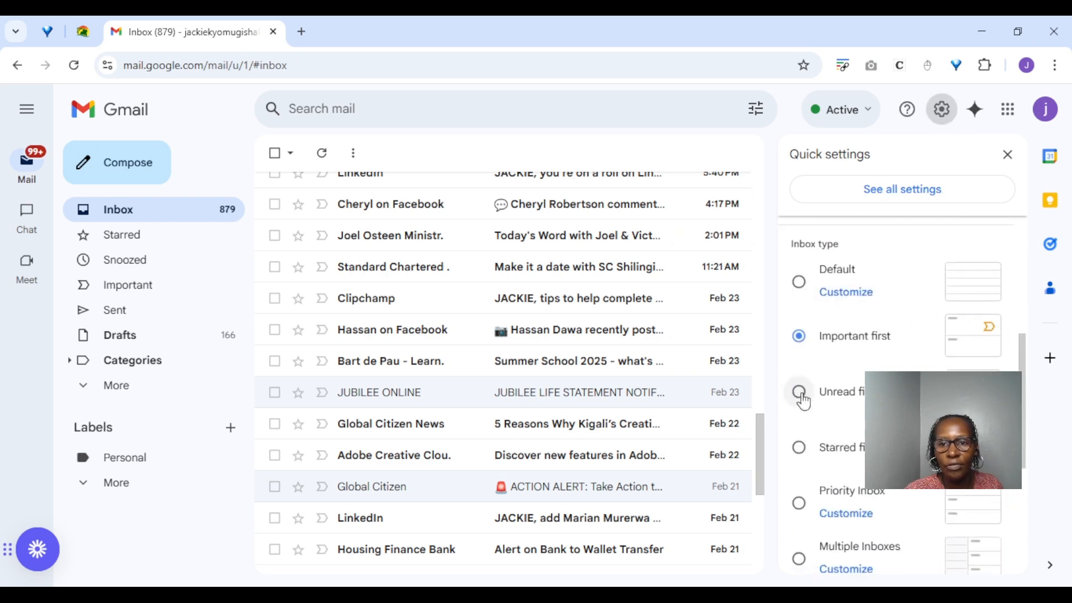
pyautogui.click(800, 393)
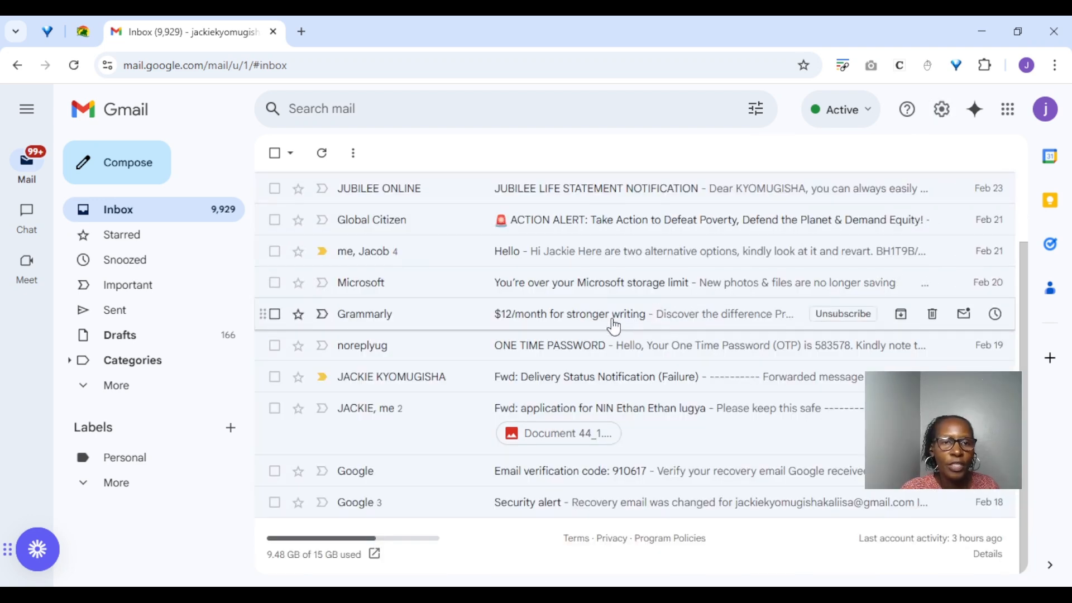
# Step: Search the mail for is:unread
pyautogui.click(307, 108)
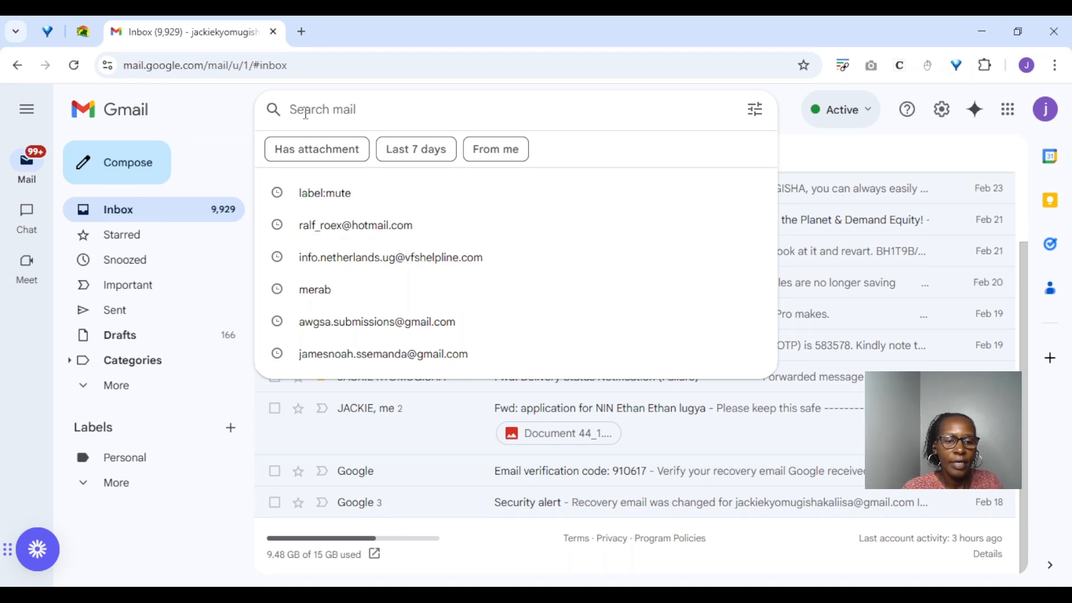
pyautogui.write('is')
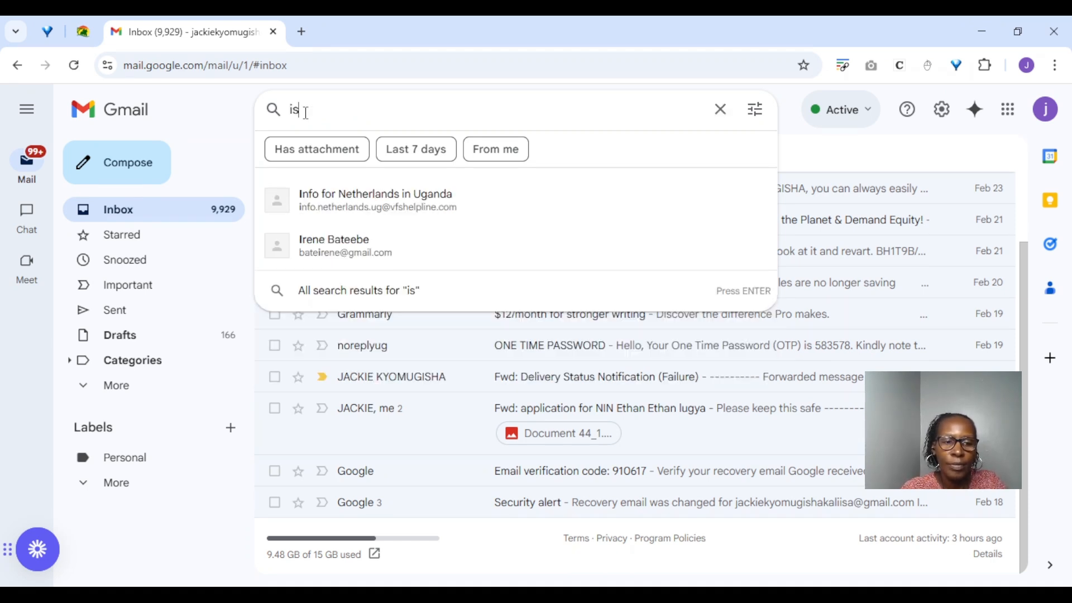
pyautogui.write(':unre')
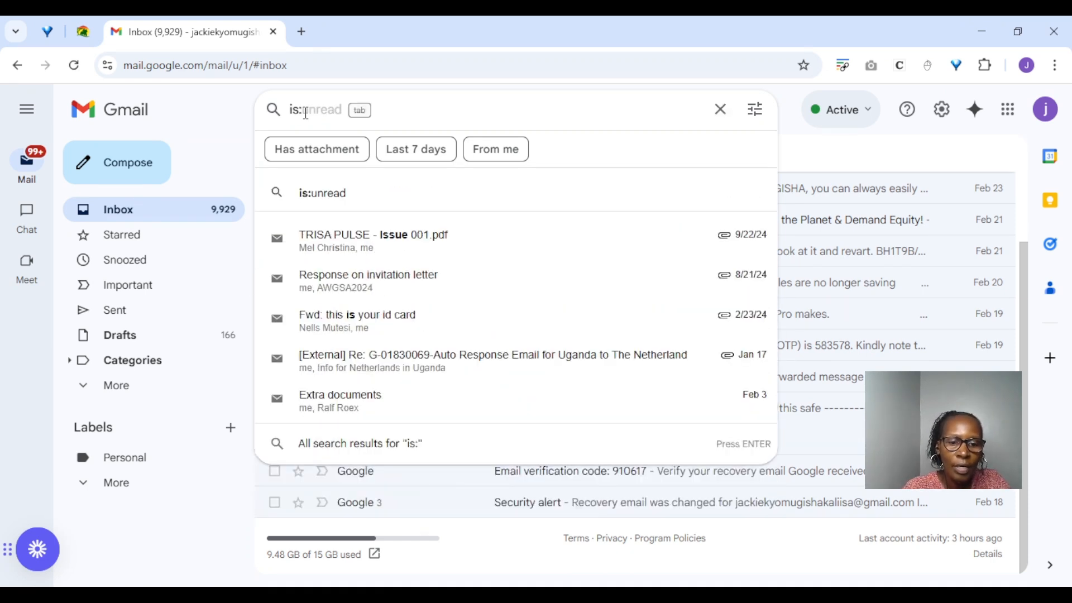
pyautogui.write('ad')
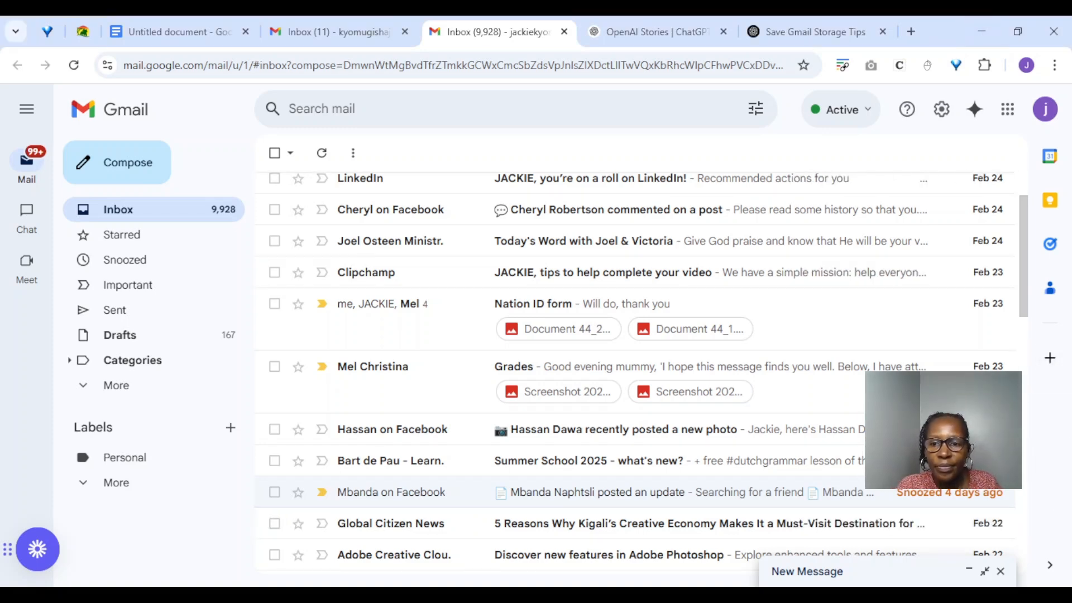
# Step: Expand the minimized draft to full size and read its notes on attachments, Google Drive and saving Gmail space
pyautogui.click(985, 571)
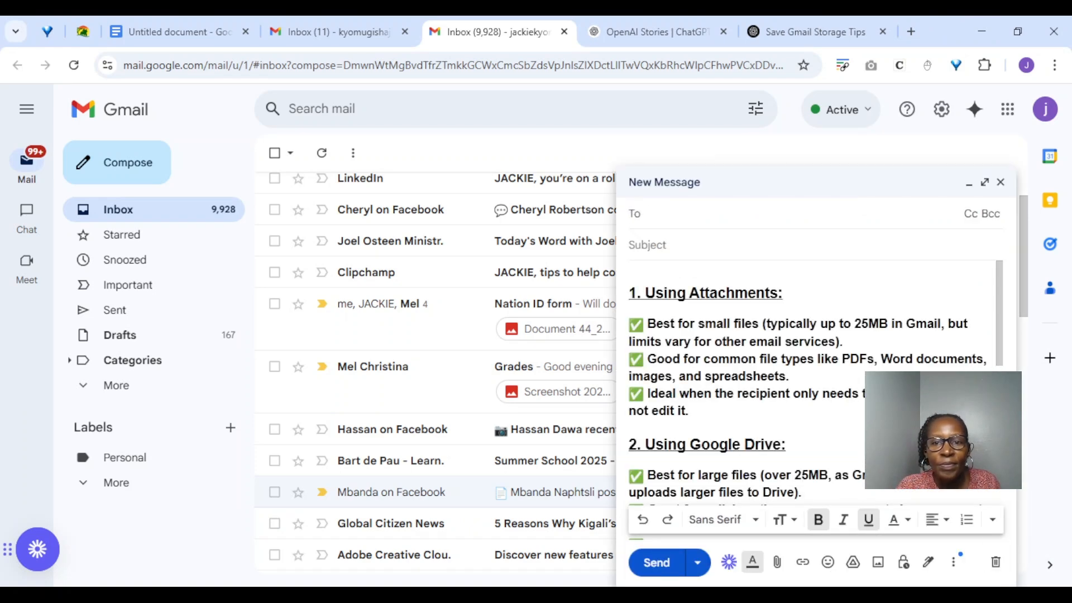
pyautogui.click(777, 565)
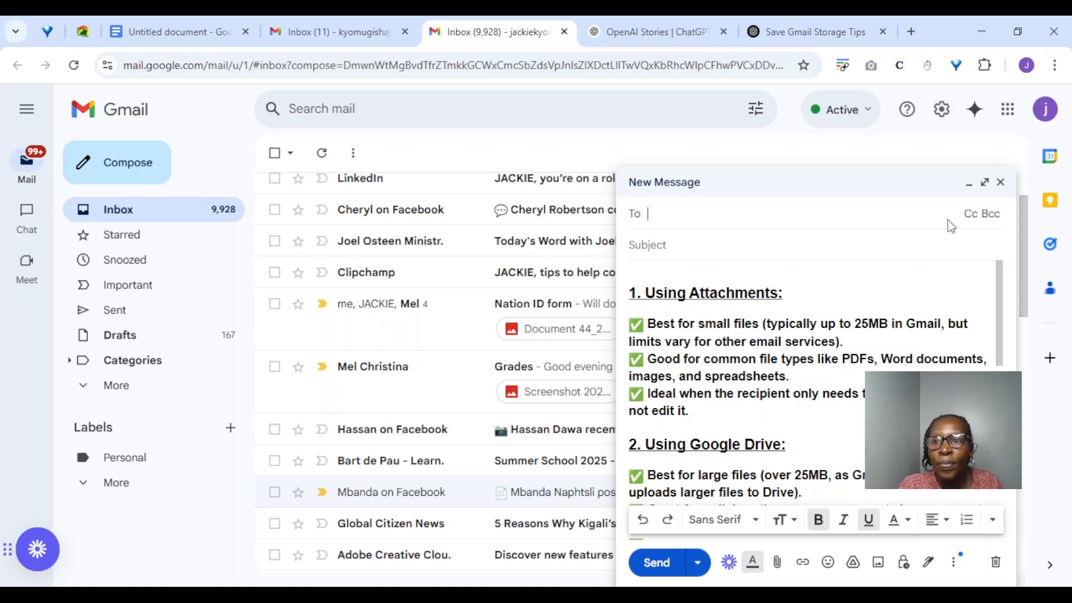
pyautogui.click(985, 184)
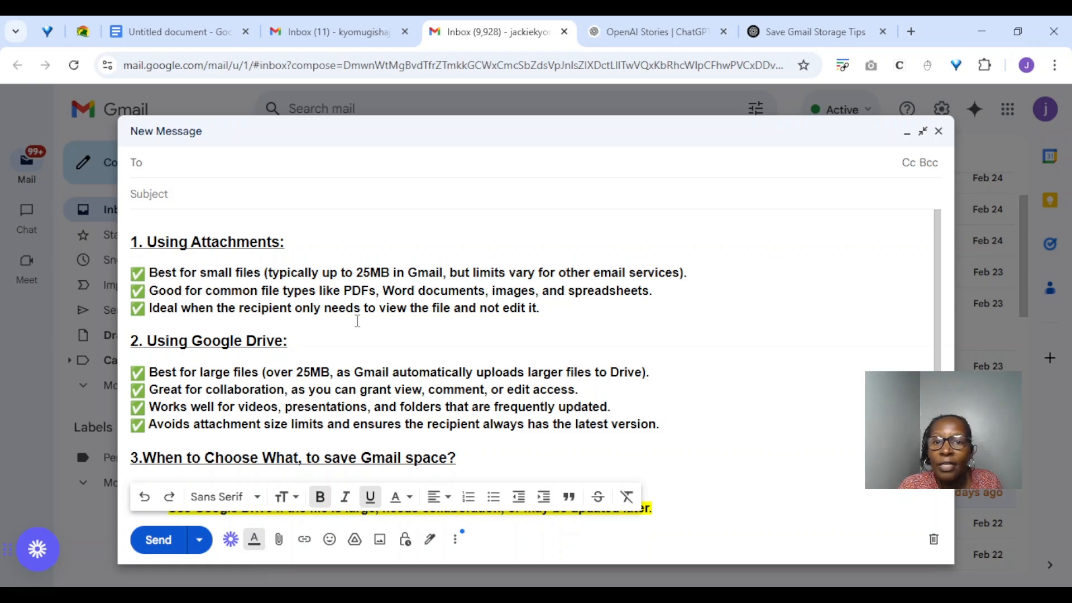
pyautogui.click(429, 356)
pyautogui.scroll(-2, 428, 356)
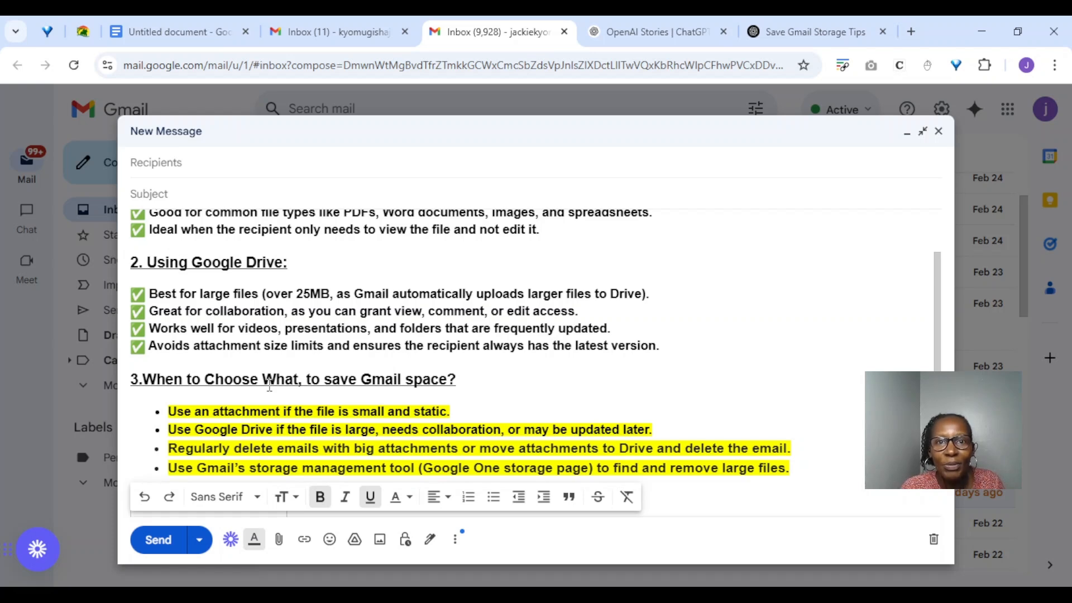
pyautogui.scroll(-1, 431, 390)
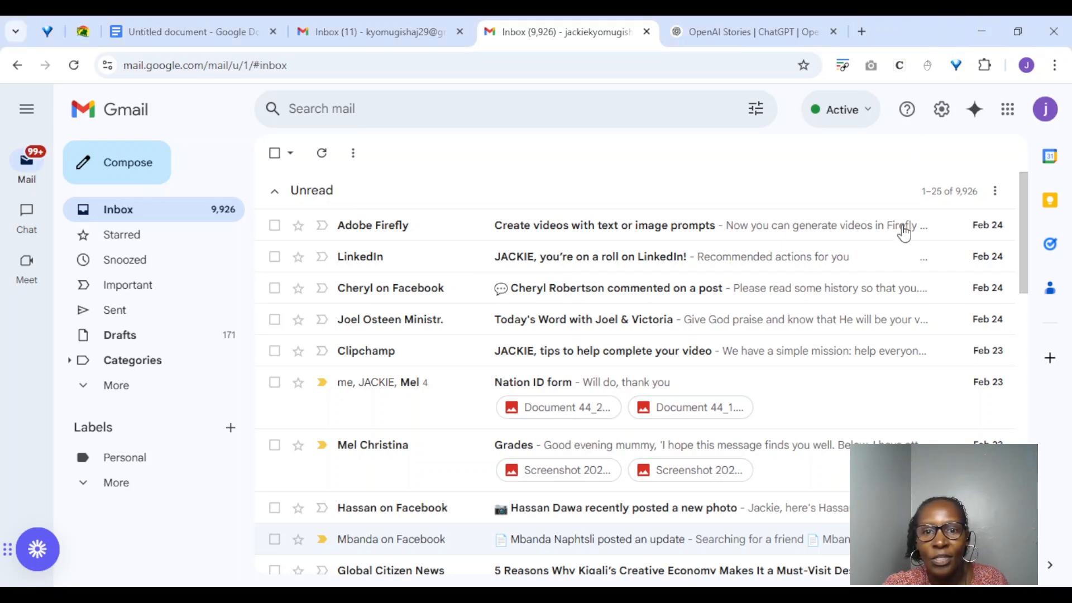
# Step: Enable Templates in the advanced Gmail settings and save the changes
pyautogui.moveTo(839, 361)
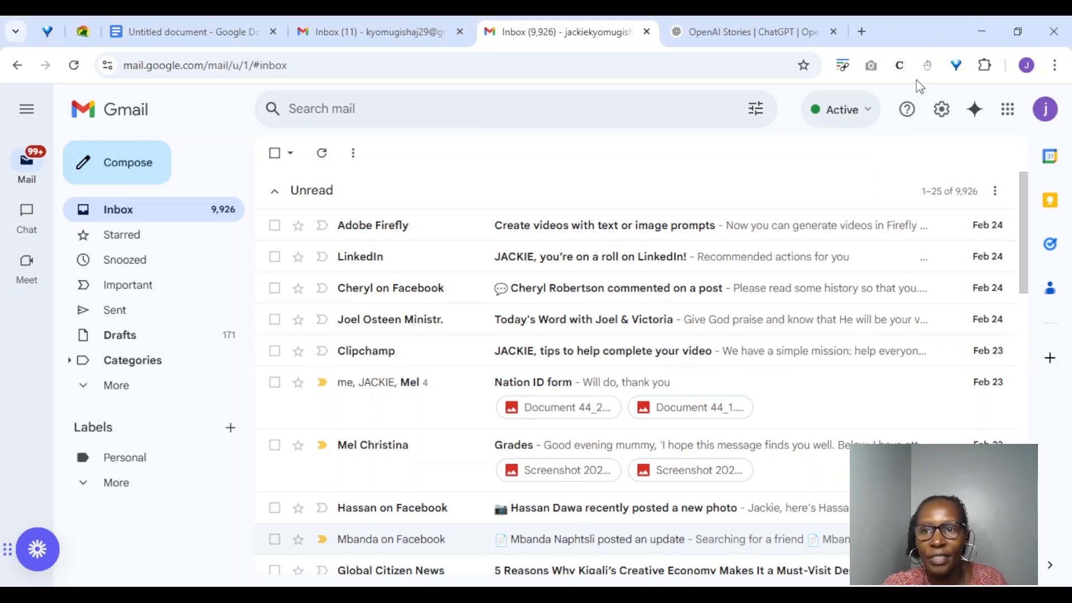
pyautogui.click(942, 111)
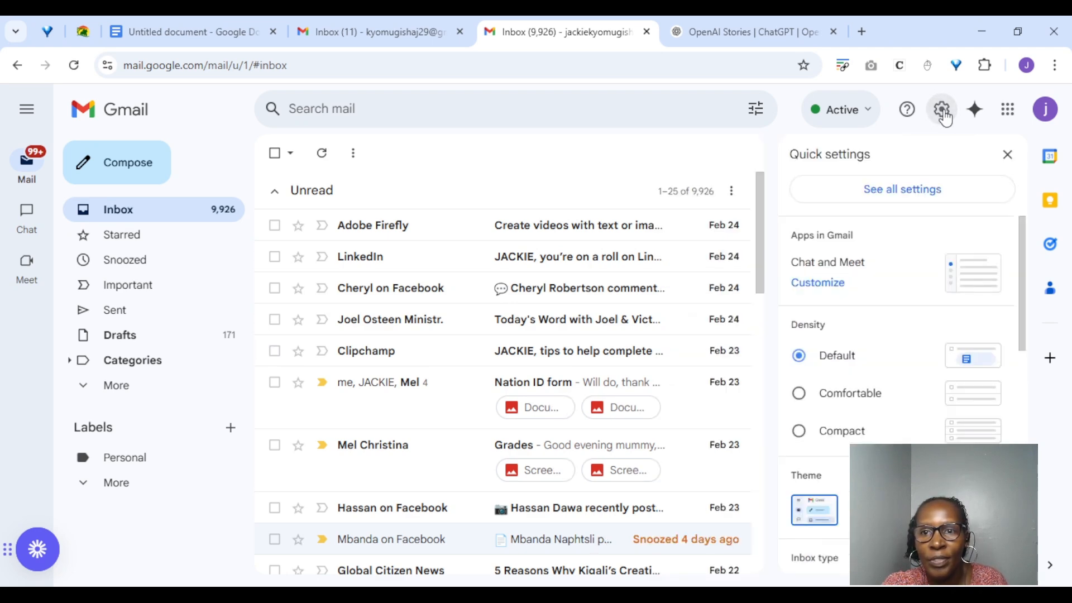
pyautogui.click(917, 193)
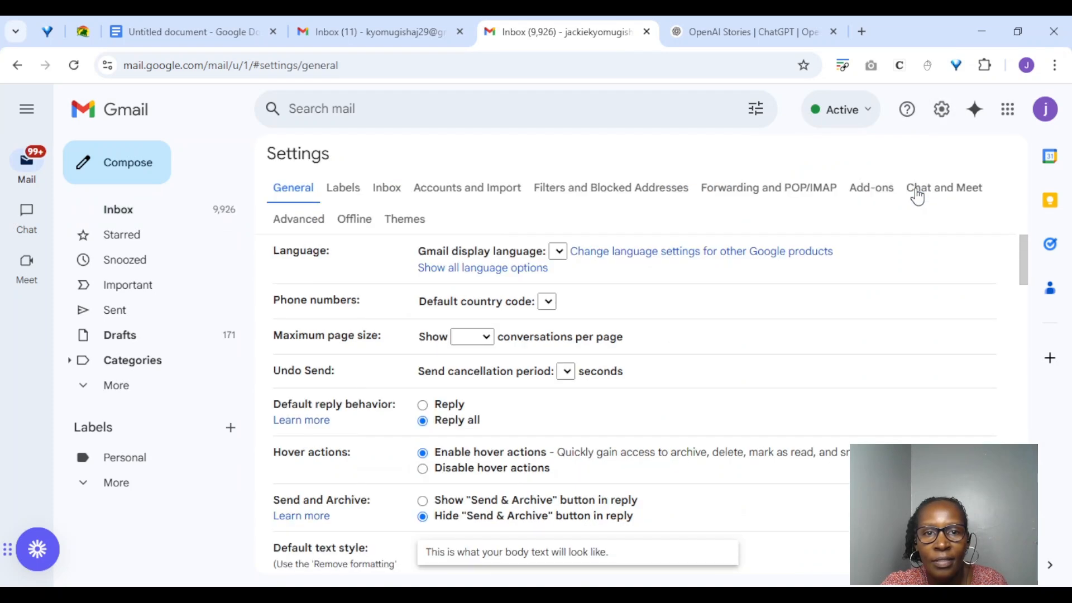
pyautogui.click(307, 226)
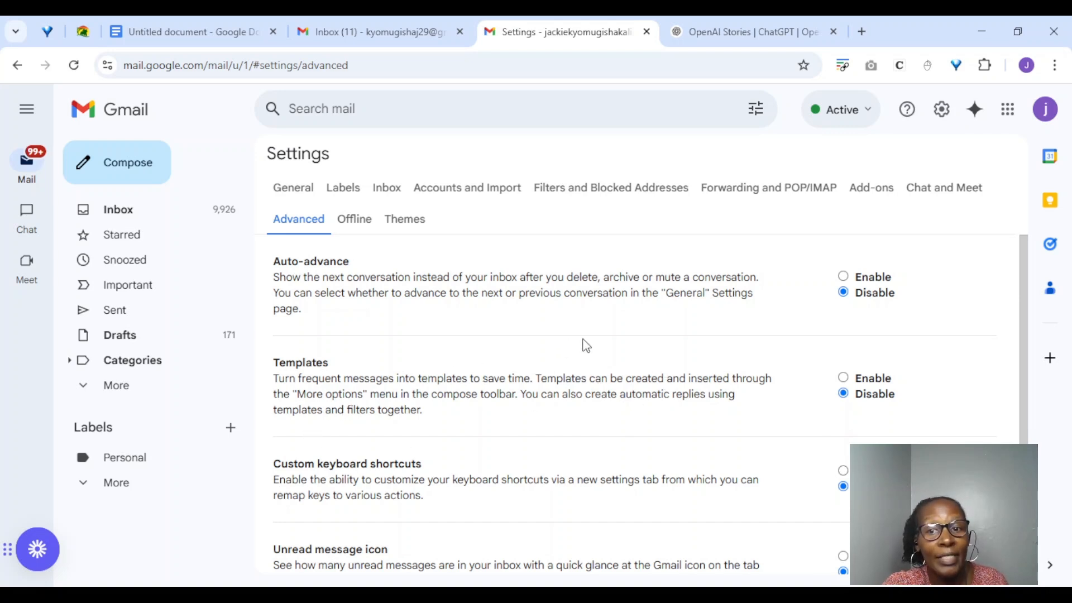
pyautogui.click(842, 378)
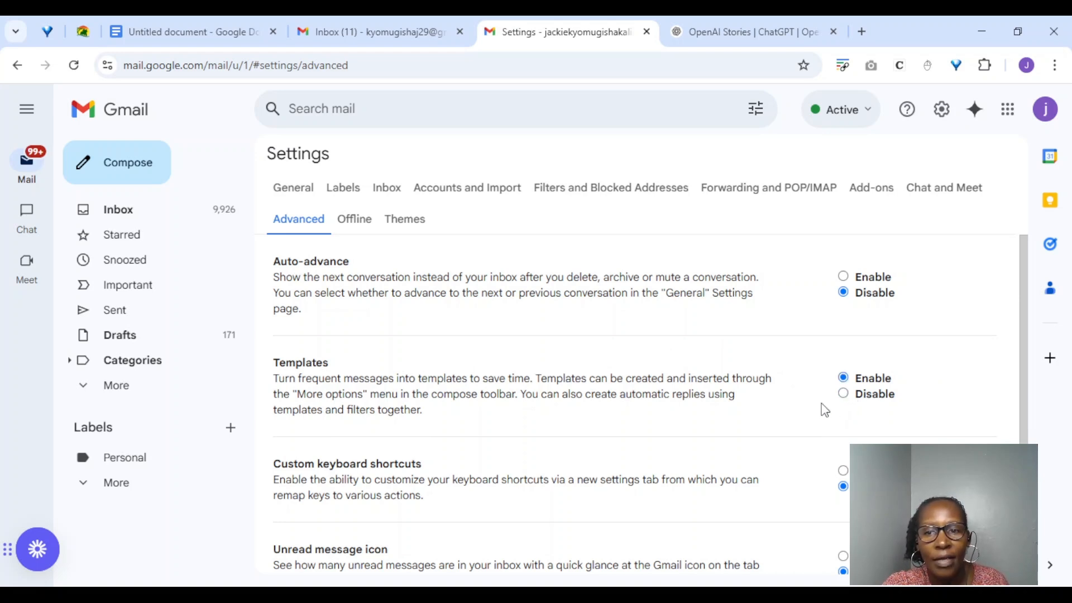
pyautogui.scroll(-3, 821, 407)
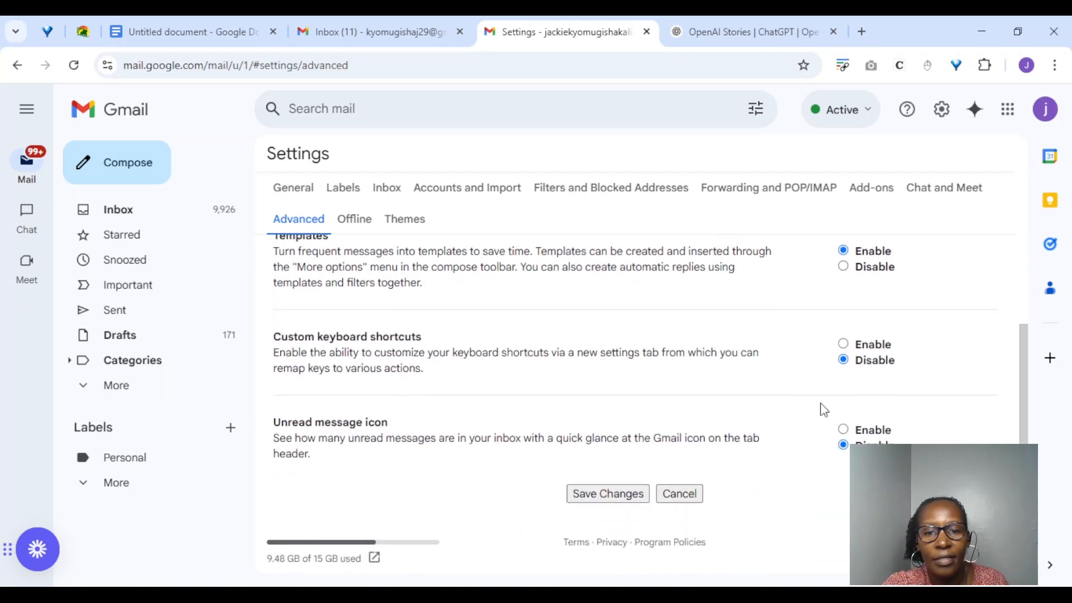
pyautogui.click(625, 491)
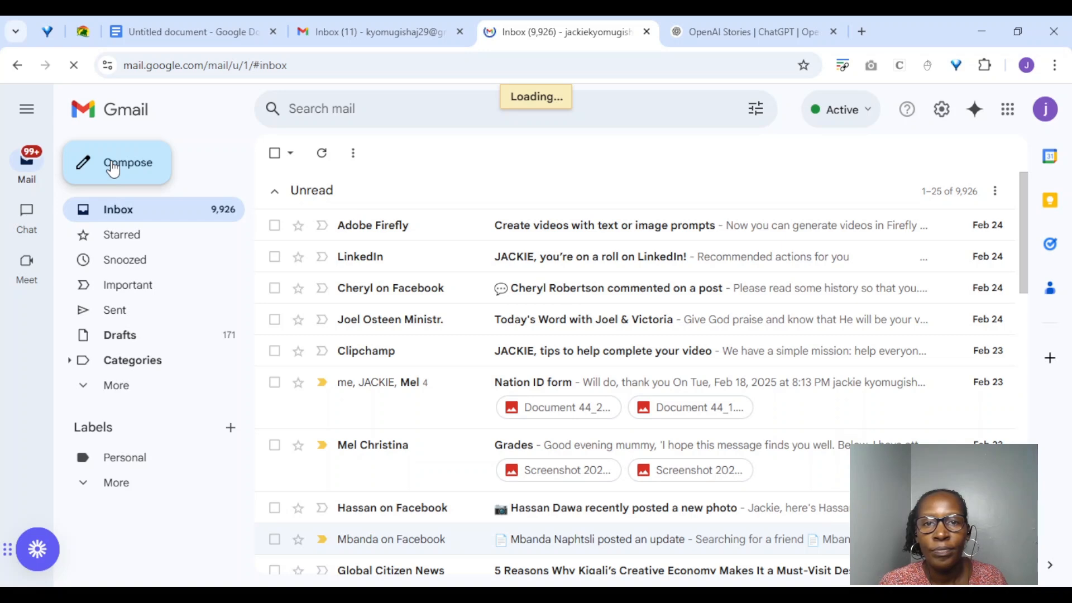
# Step: Start a new message with the subject "Morning checks"
pyautogui.click(113, 167)
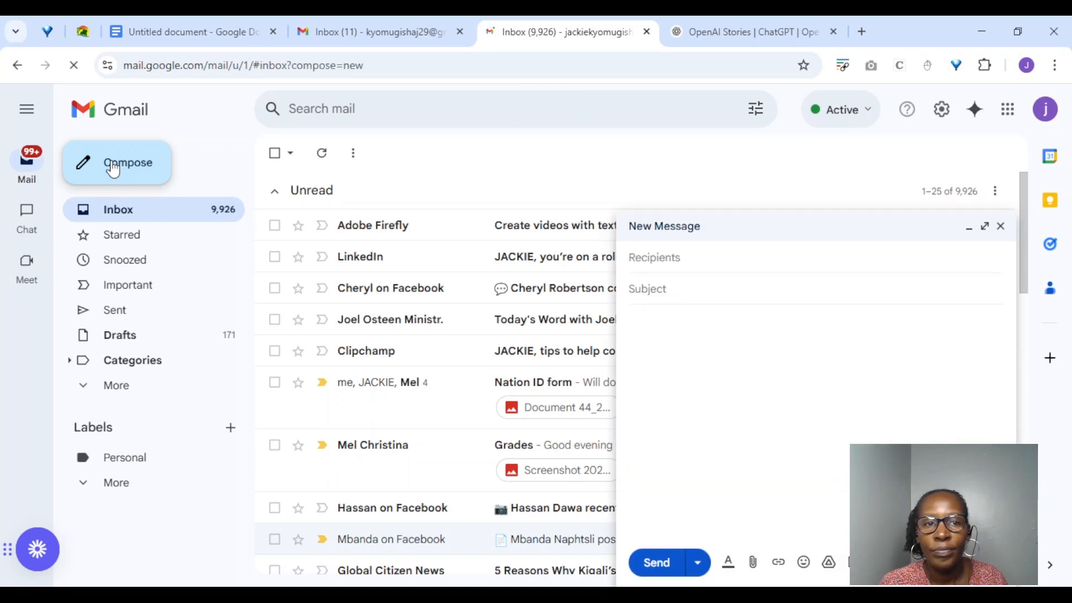
pyautogui.click(679, 286)
pyautogui.write('Morning')
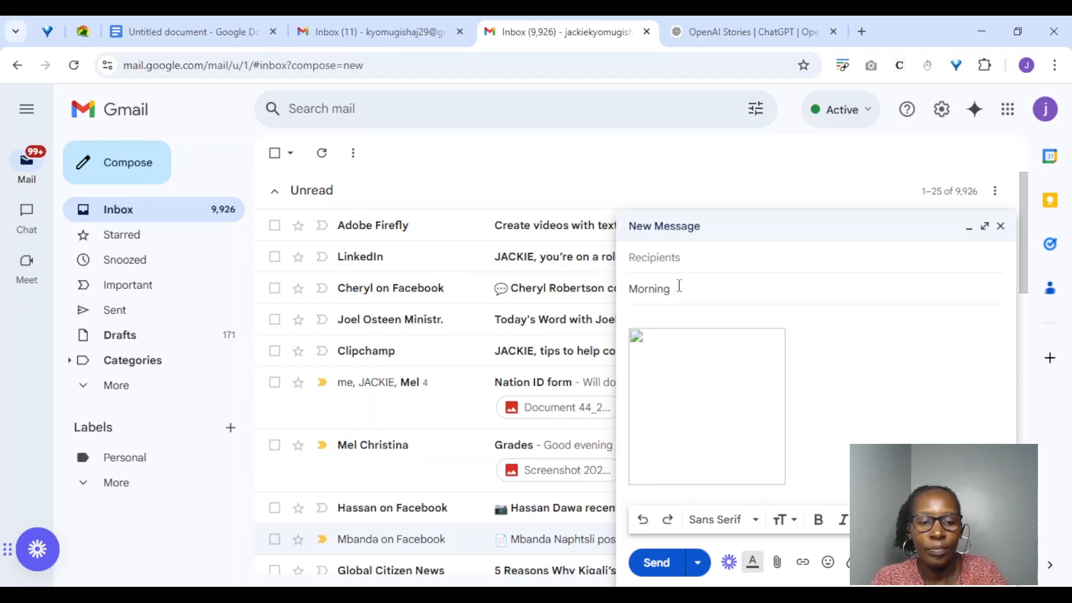
pyautogui.write(' checks')
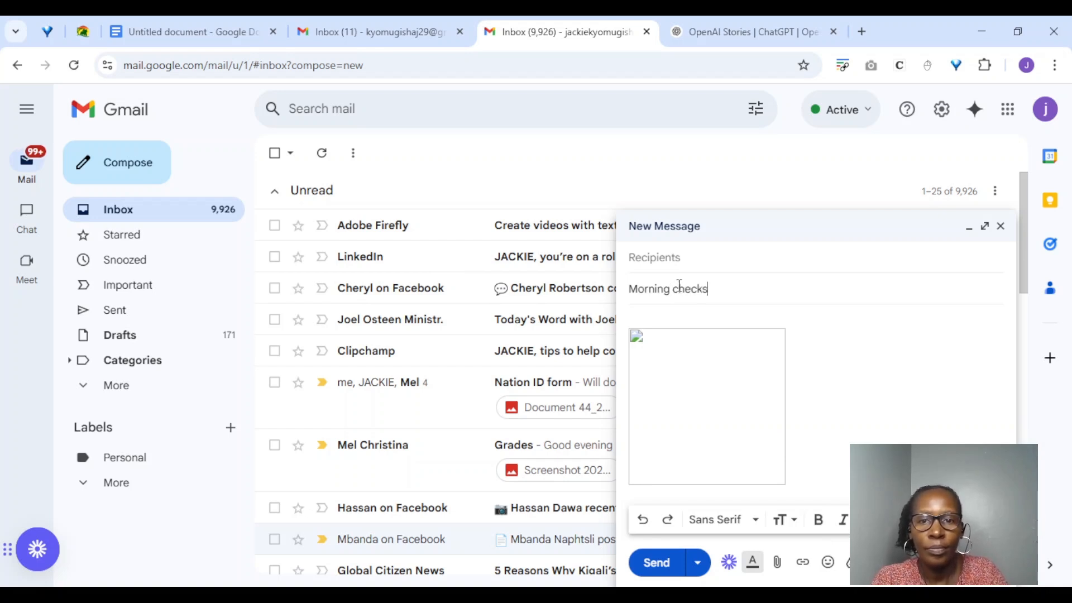
# Step: Write "Check your emails hourly" as the first line of the Morning checks message body
pyautogui.click(644, 320)
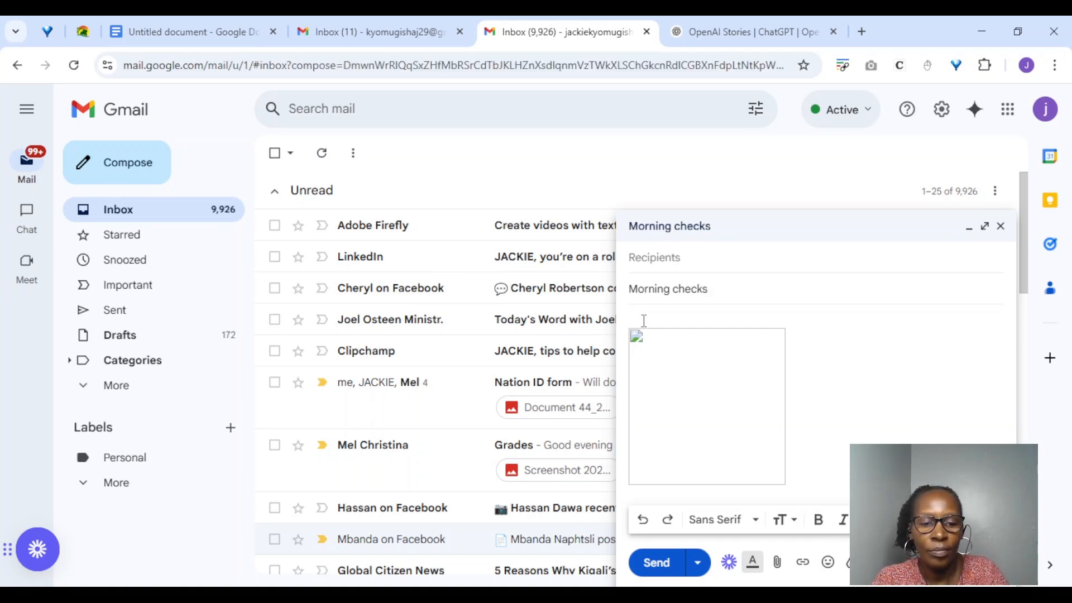
pyautogui.write('Check ')
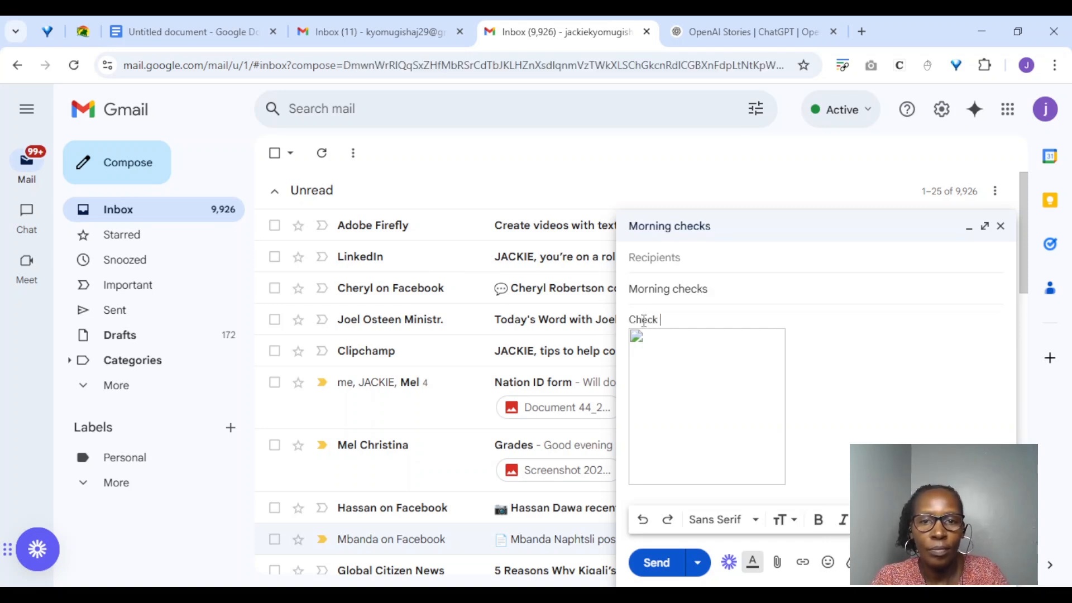
pyautogui.write('your ')
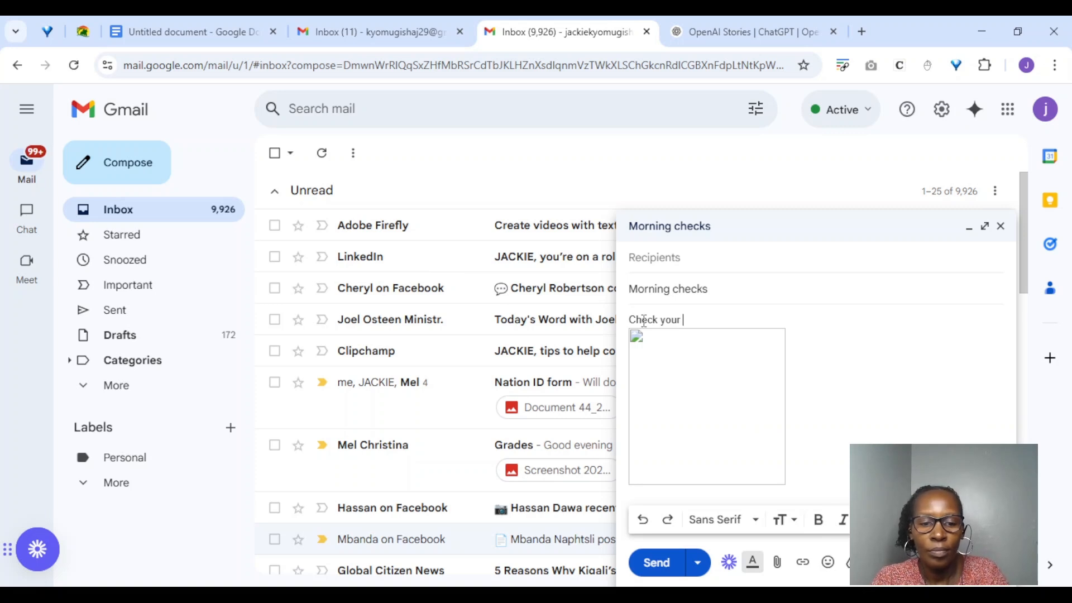
pyautogui.write('emai')
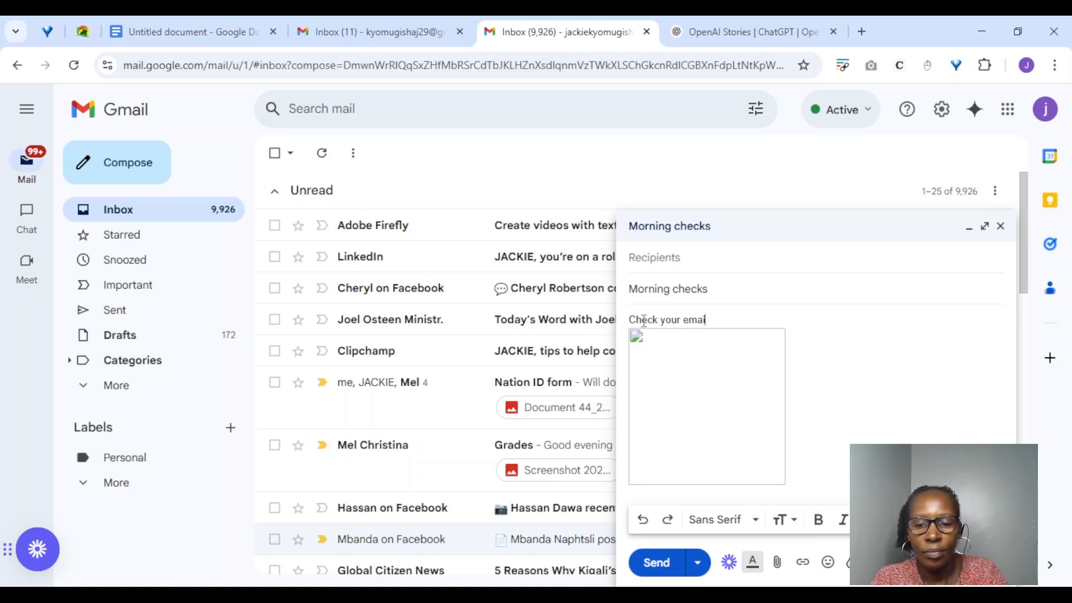
pyautogui.write('ls h')
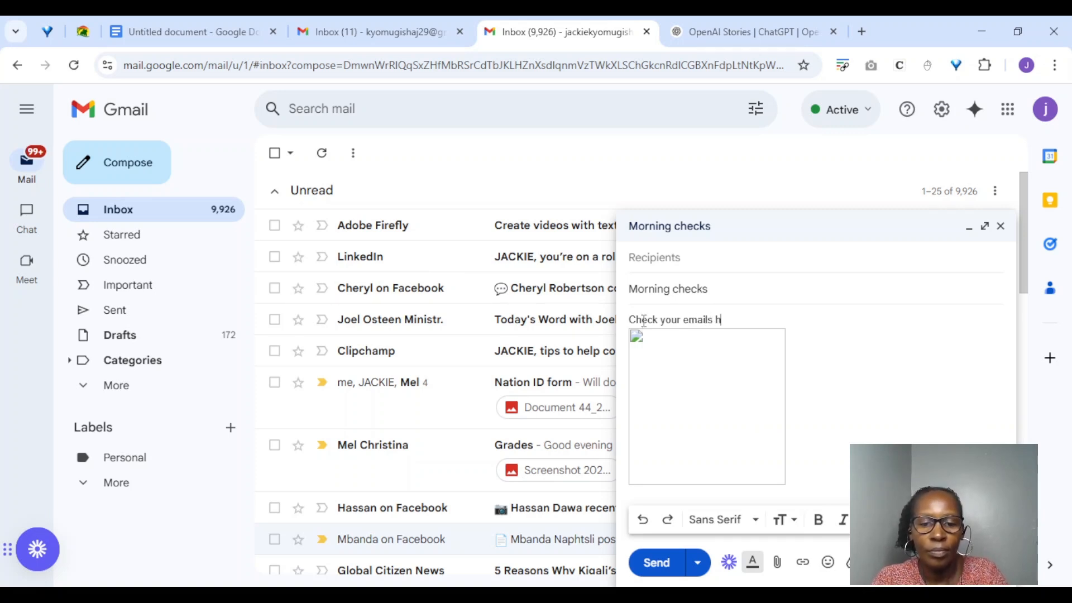
pyautogui.write('ourly')
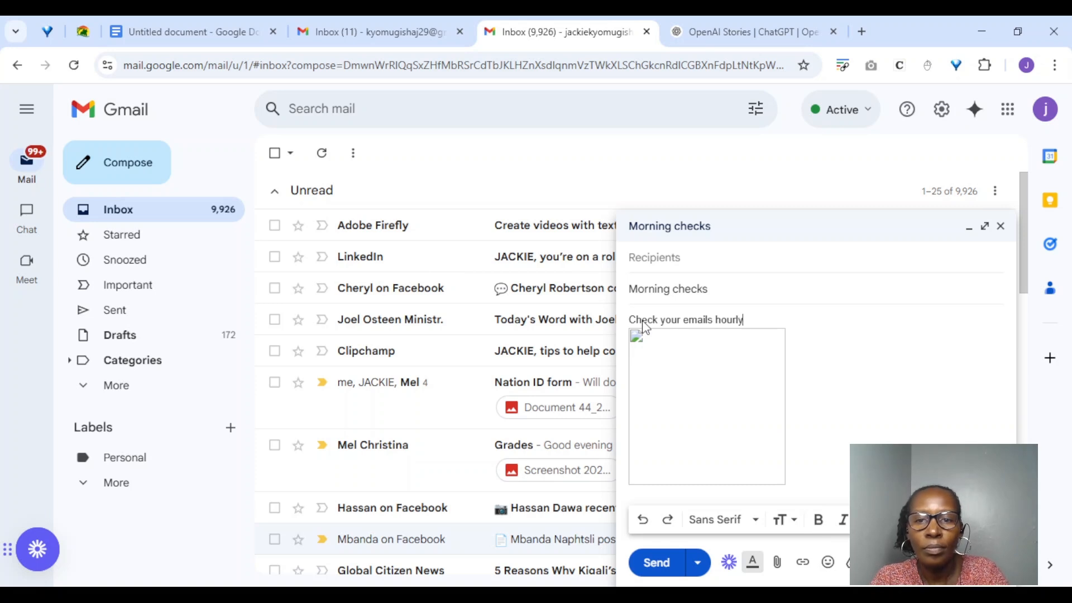
pyautogui.press('Return')
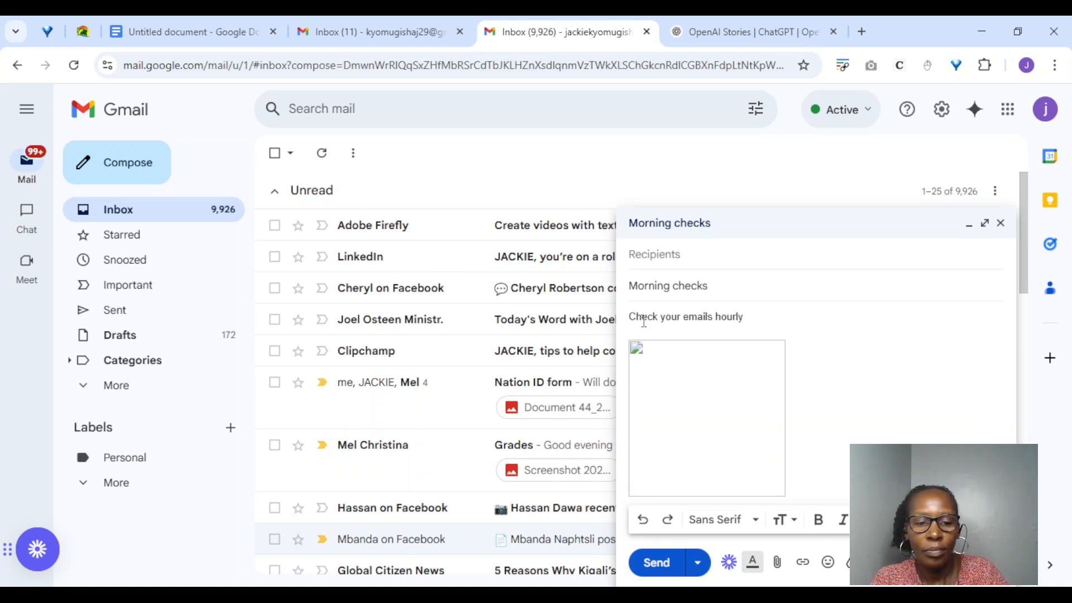
# Step: Add the second body line "Send your outputs for the first part of the morning" and start a new line below it
pyautogui.write('Send yo')
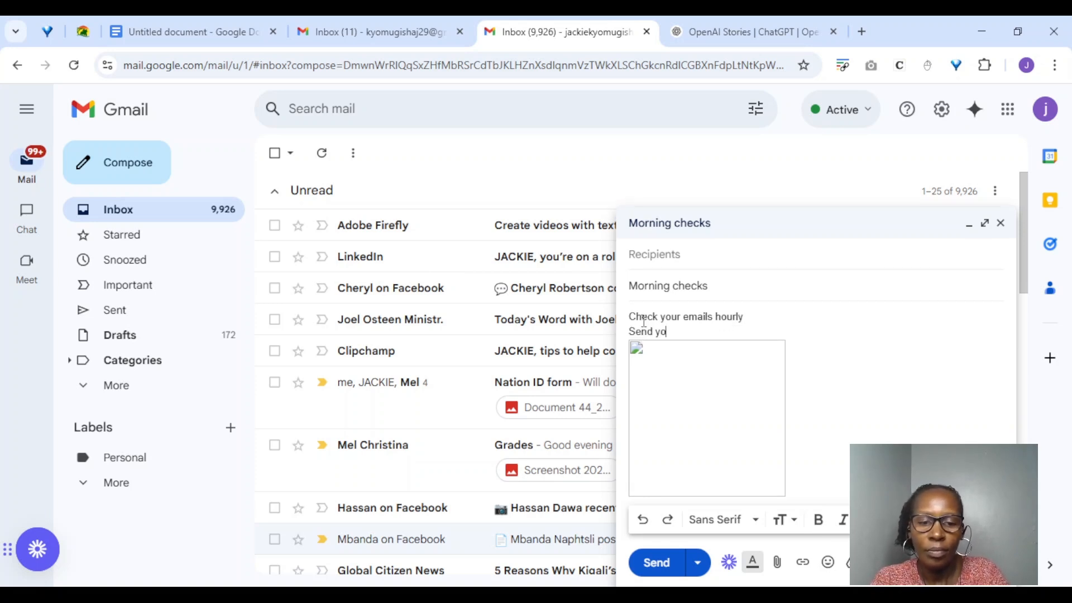
pyautogui.write('ur out')
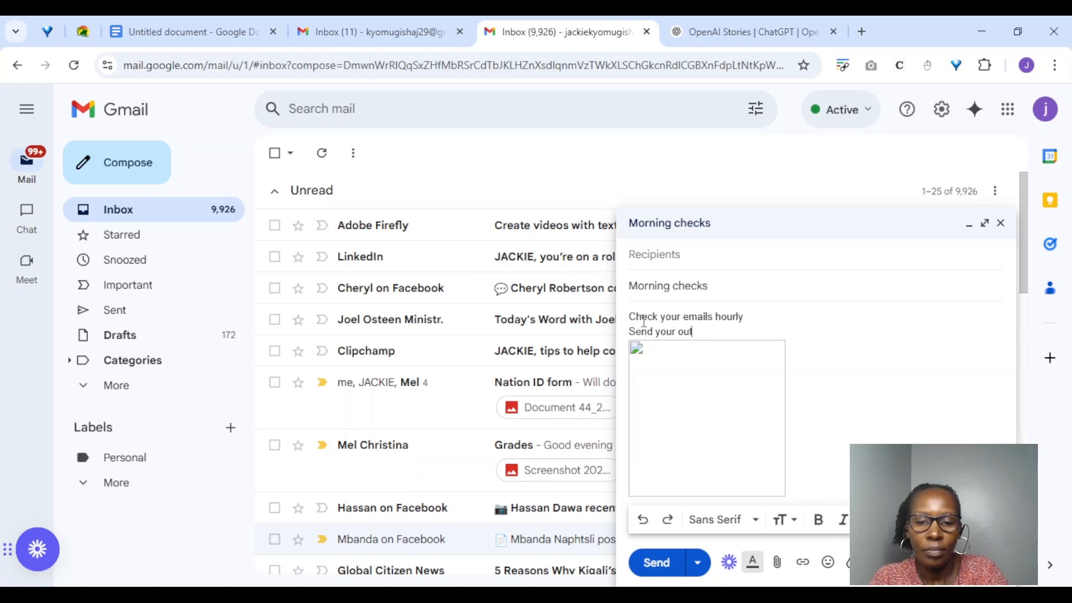
pyautogui.write('puts f')
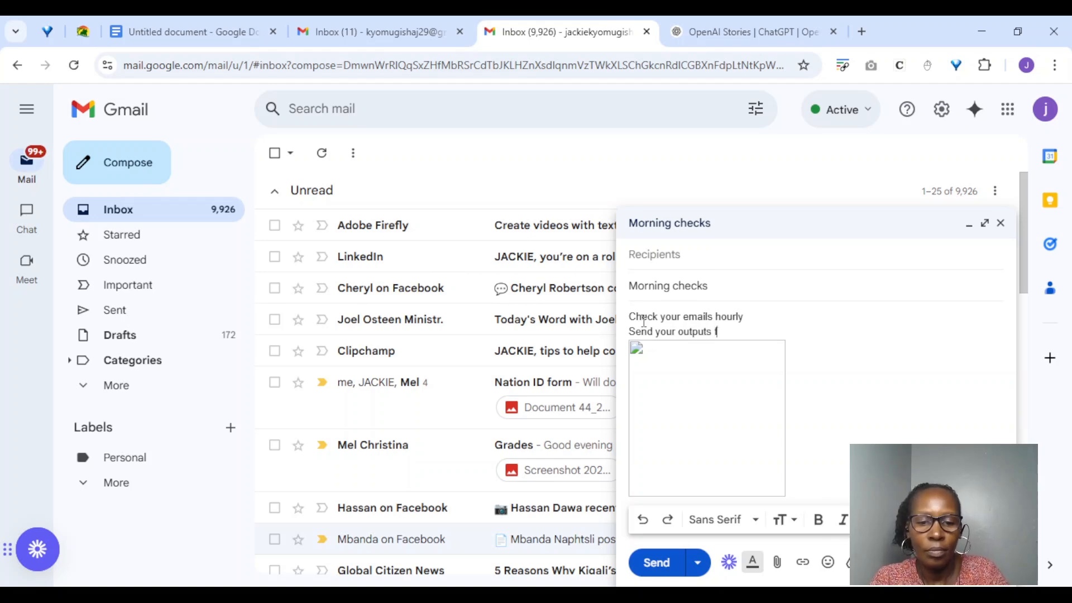
pyautogui.write('or th')
pyautogui.write('e ')
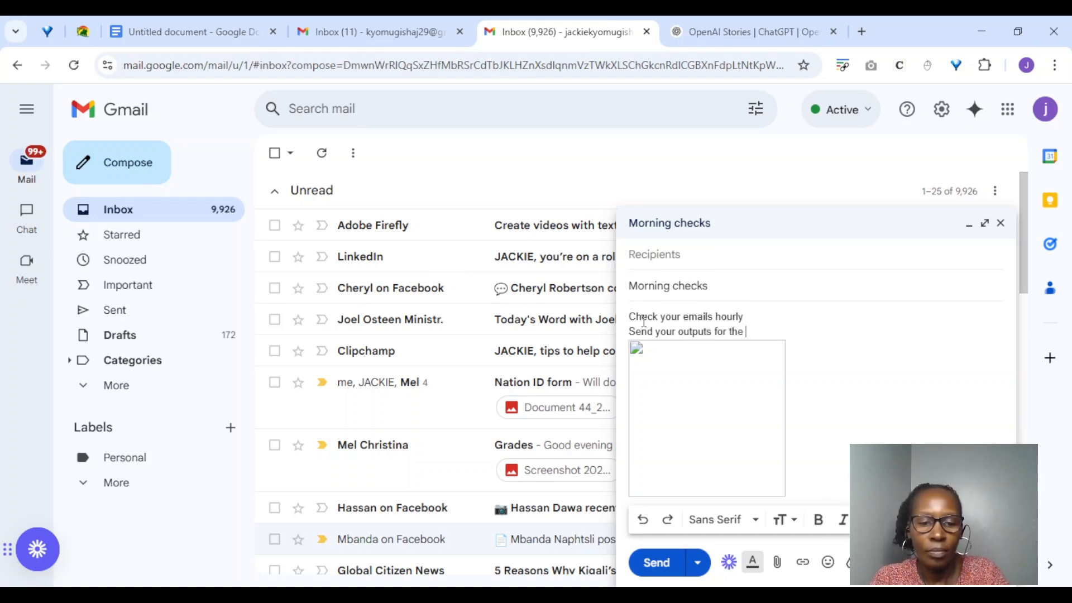
pyautogui.write('f')
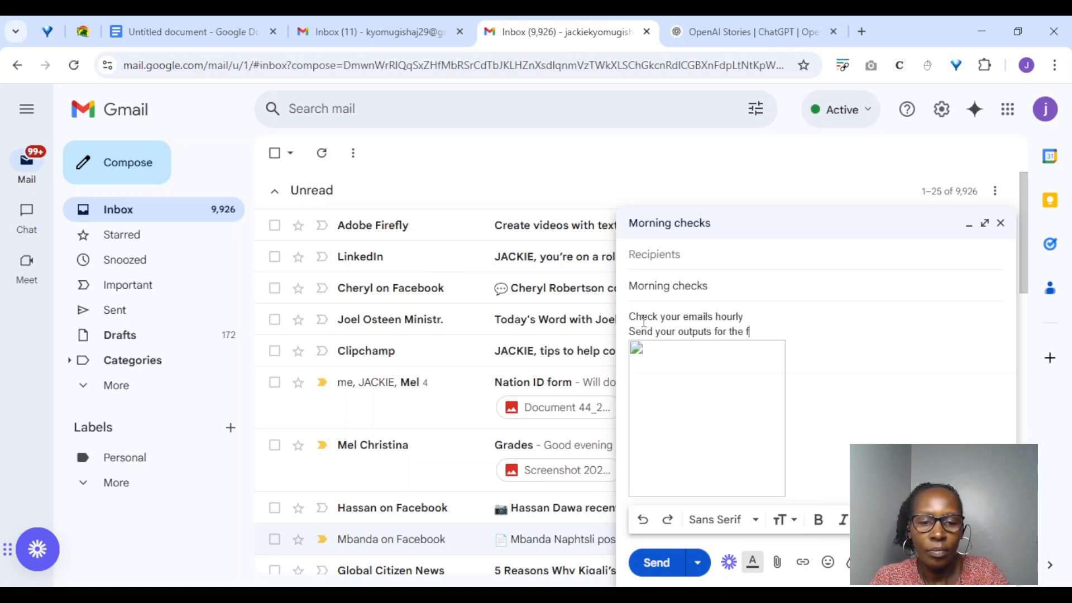
pyautogui.write('irst pa')
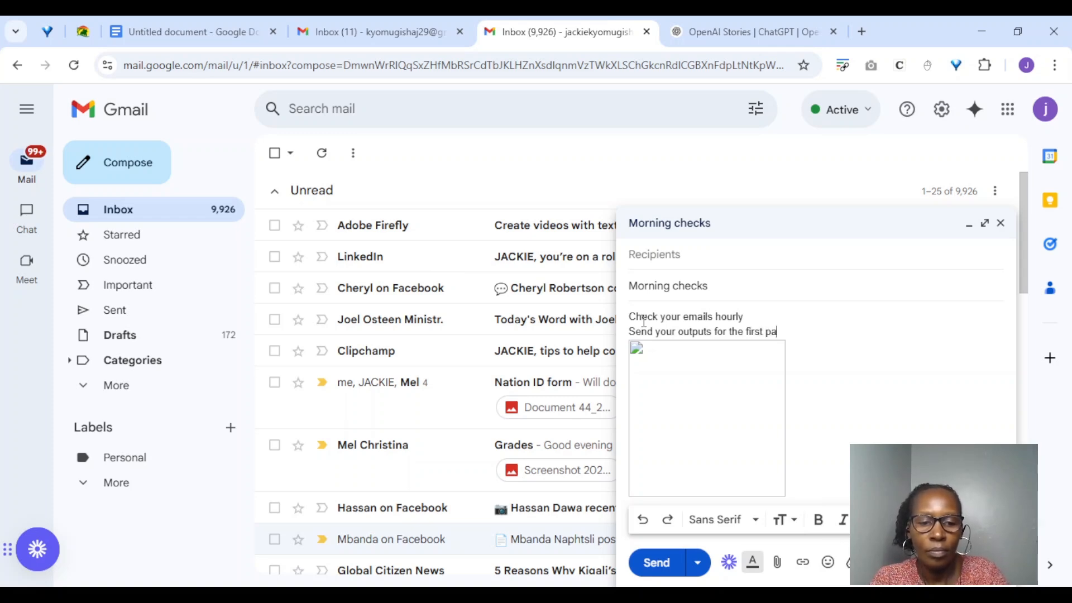
pyautogui.write('rt of the ')
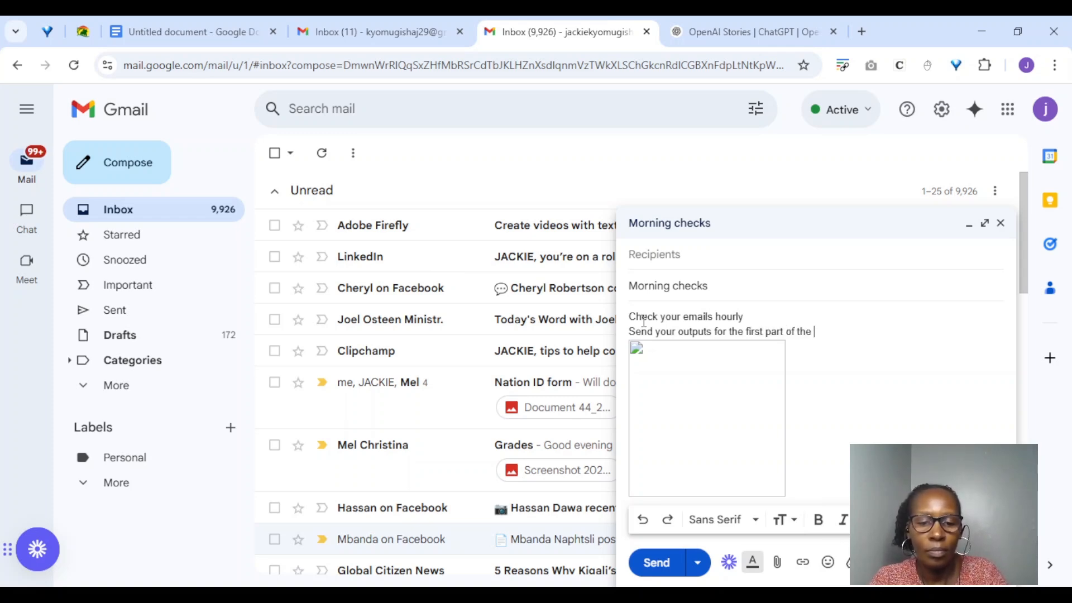
pyautogui.write('morn')
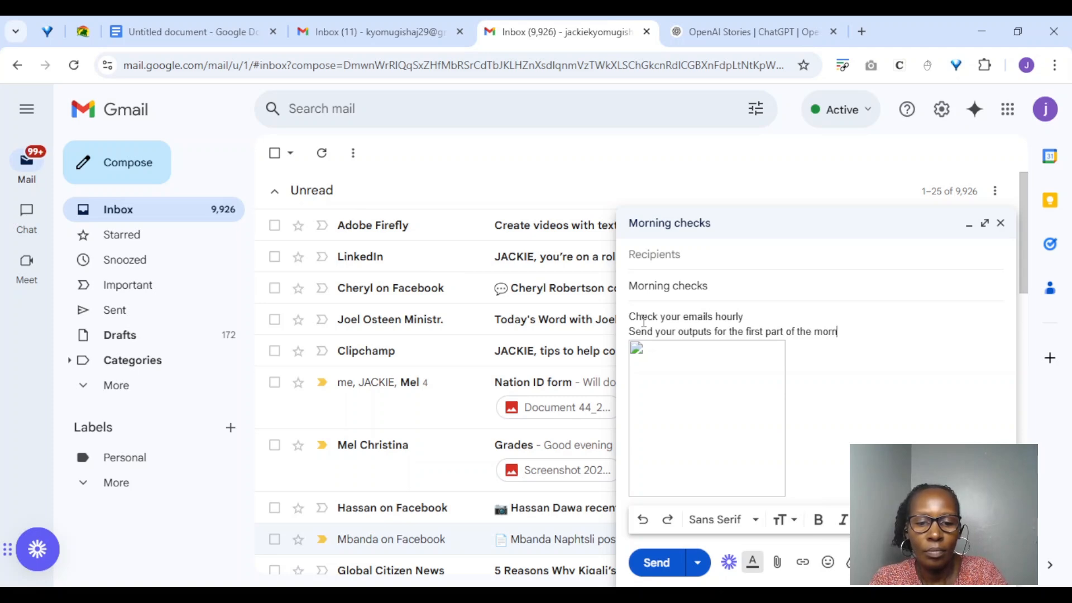
pyautogui.write('ing')
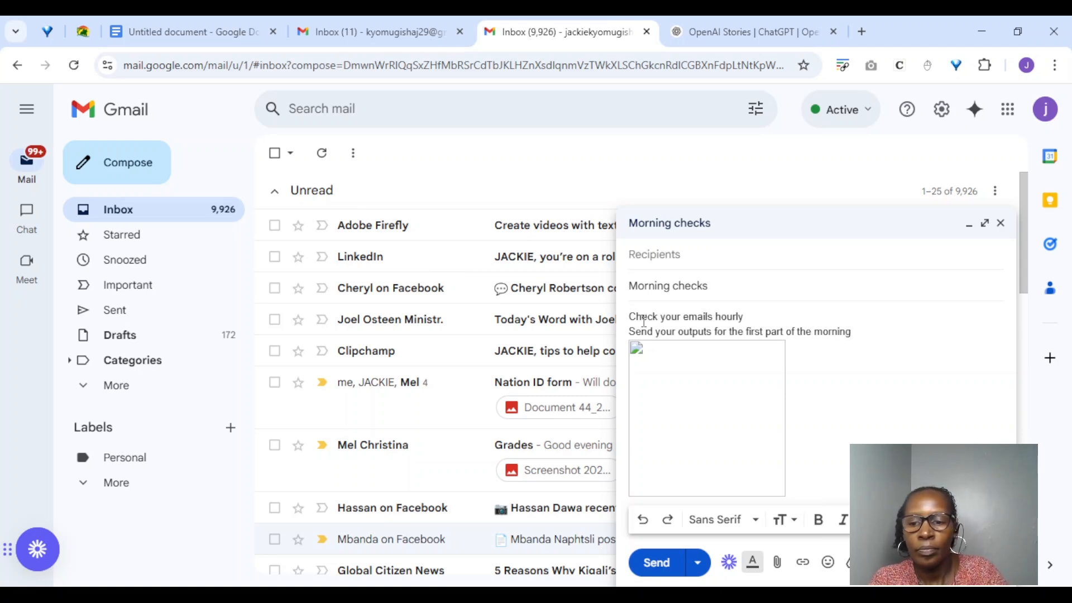
pyautogui.press('Return')
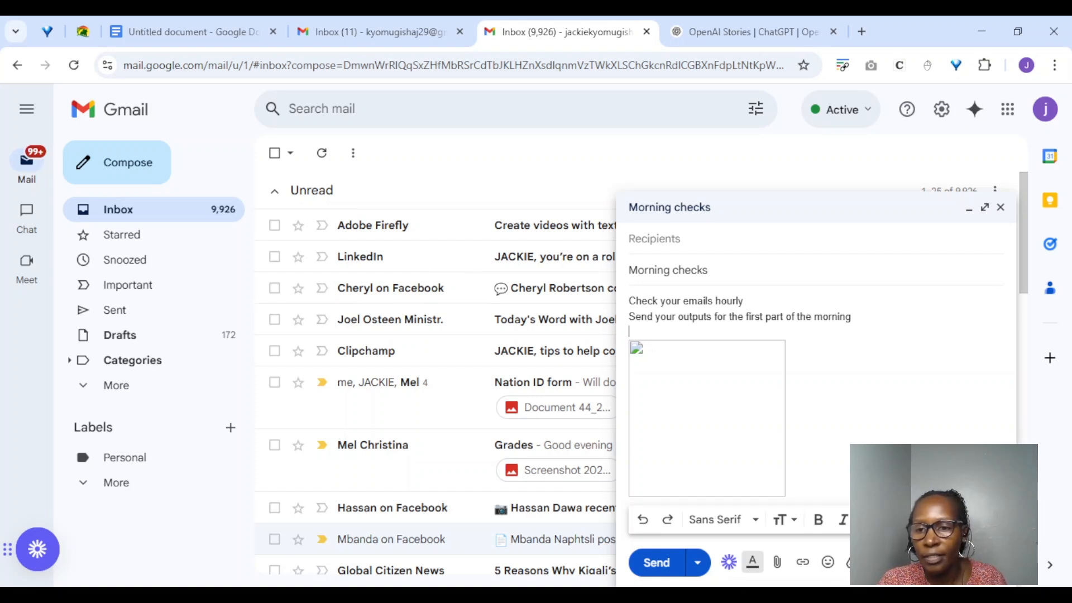
# Step: Save the draft as a new template named "Morning checks by manager"
pyautogui.click(952, 563)
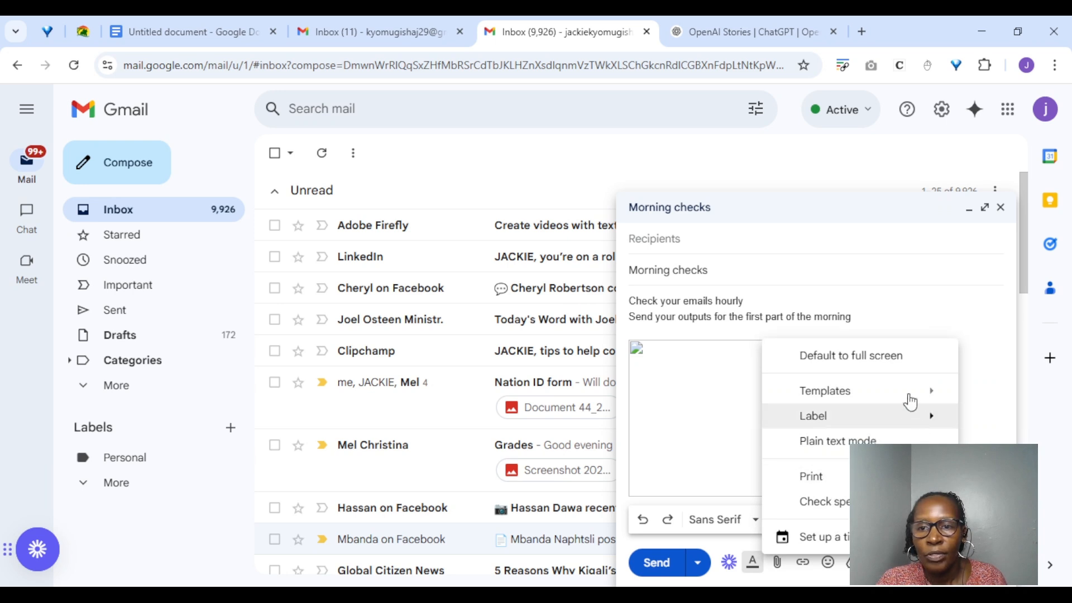
pyautogui.moveTo(900, 396)
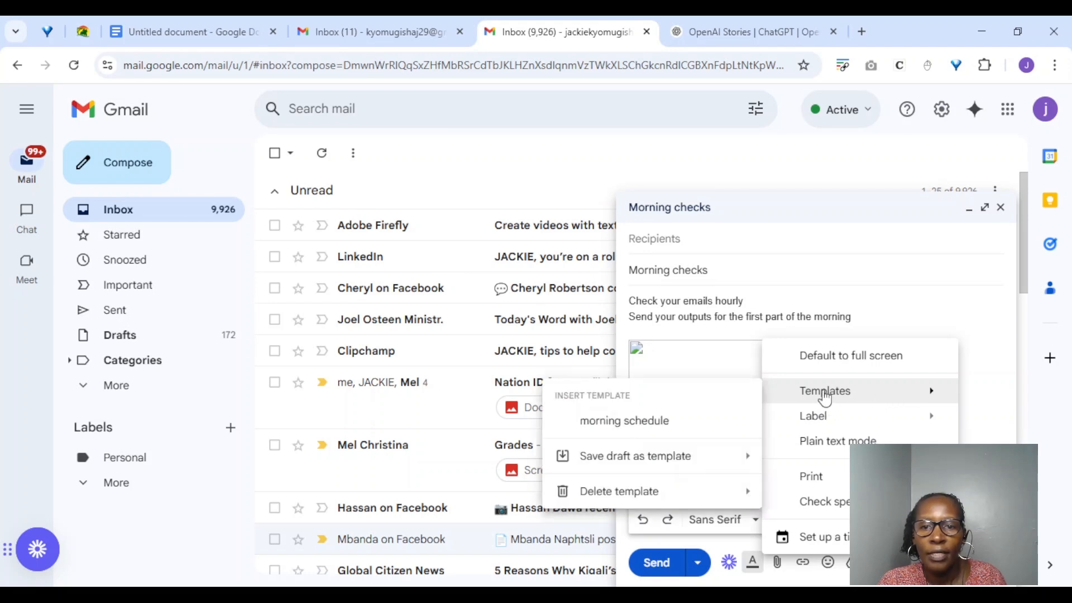
pyautogui.moveTo(742, 462)
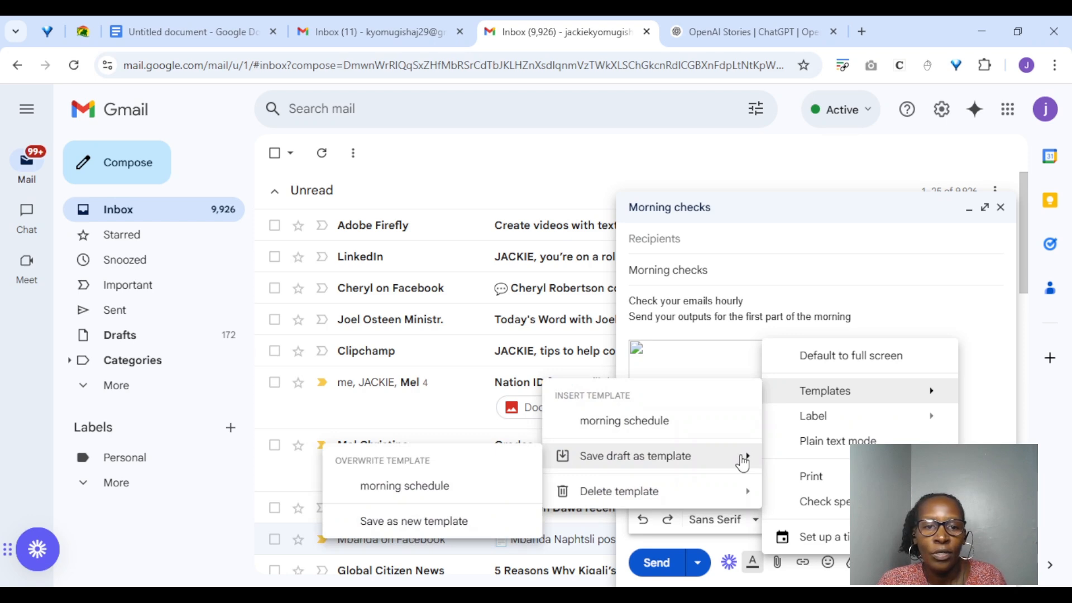
pyautogui.click(457, 527)
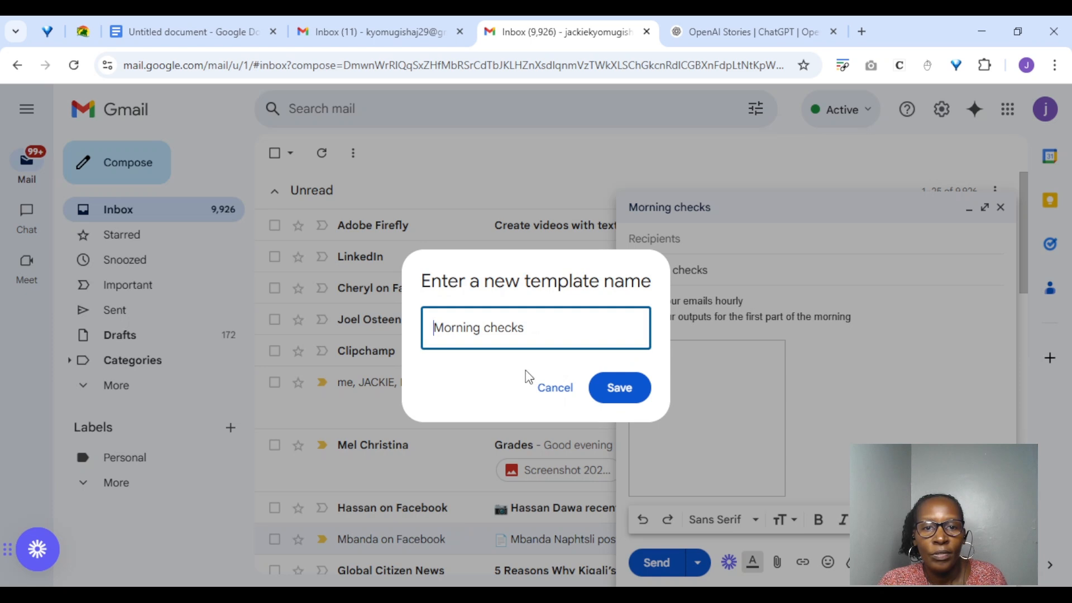
pyautogui.click(531, 327)
pyautogui.press('BackSpace')
pyautogui.press('BackSpace')
pyautogui.press('BackSpace')
pyautogui.press('BackSpace')
pyautogui.press('BackSpace')
pyautogui.press('BackSpace')
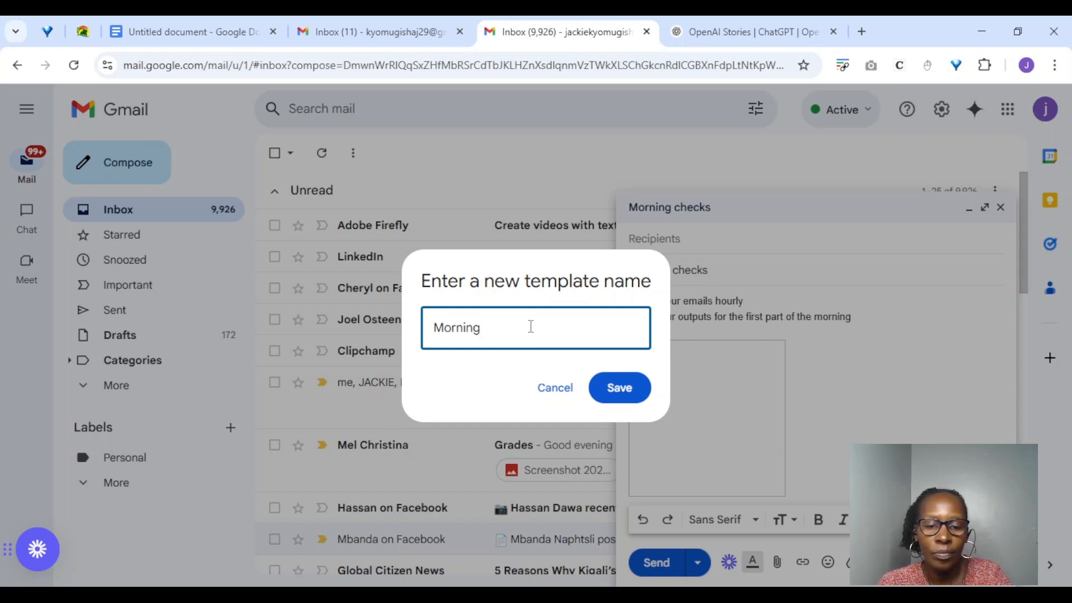
pyautogui.write('checks')
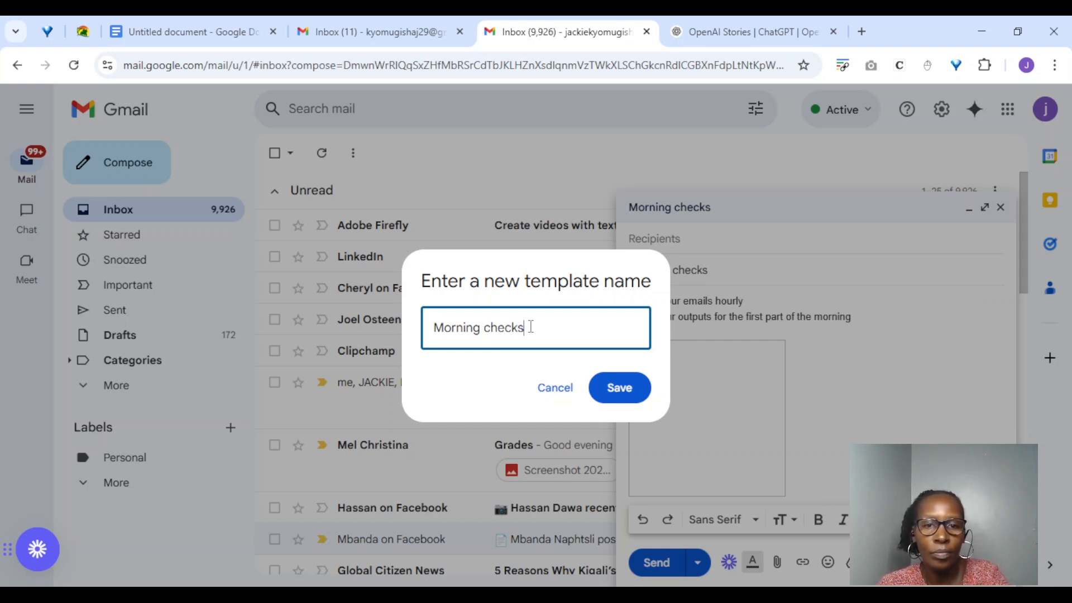
pyautogui.write(' by m')
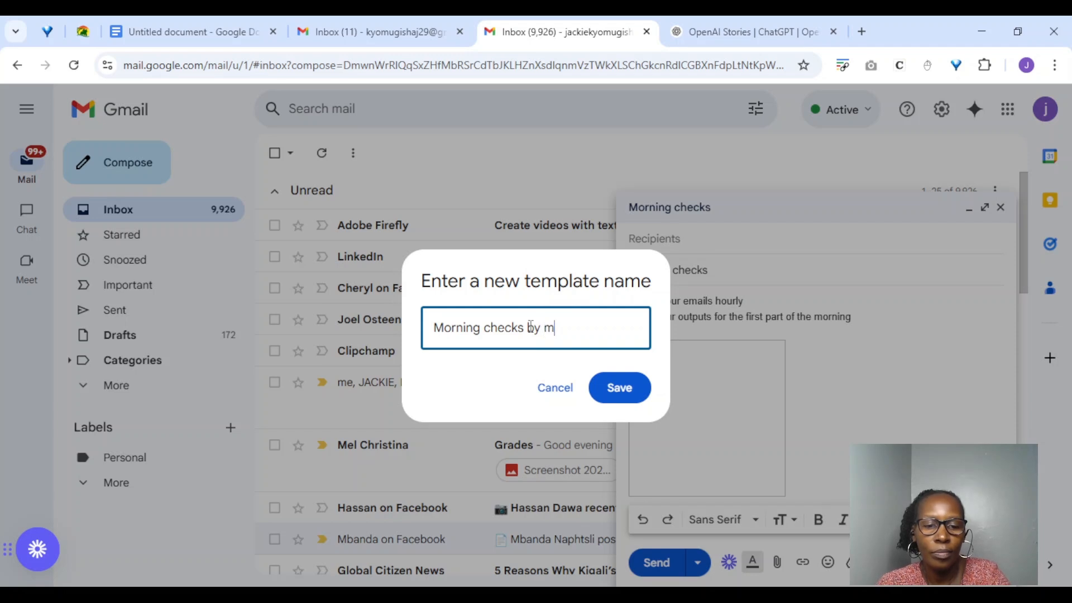
pyautogui.write('amager')
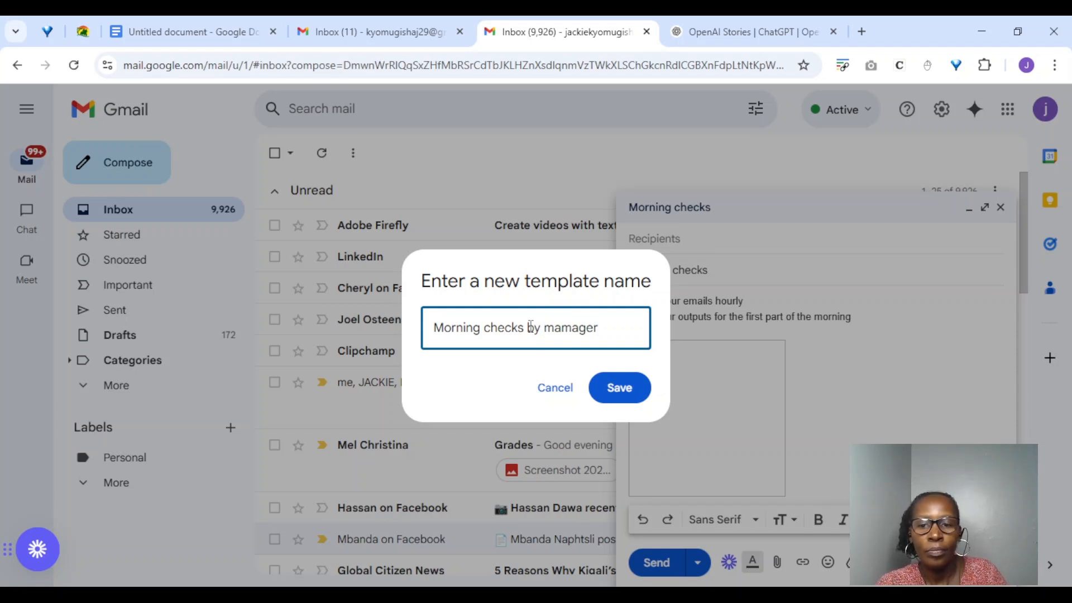
pyautogui.press('BackSpace')
pyautogui.press('BackSpace')
pyautogui.press('BackSpace')
pyautogui.press('BackSpace')
pyautogui.press('BackSpace')
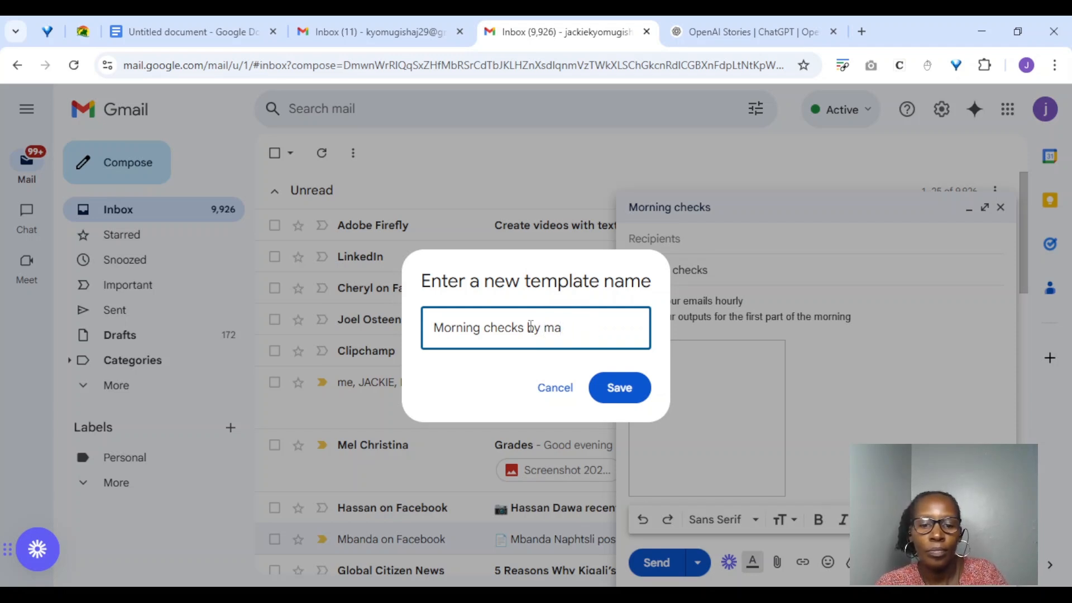
pyautogui.write('nager')
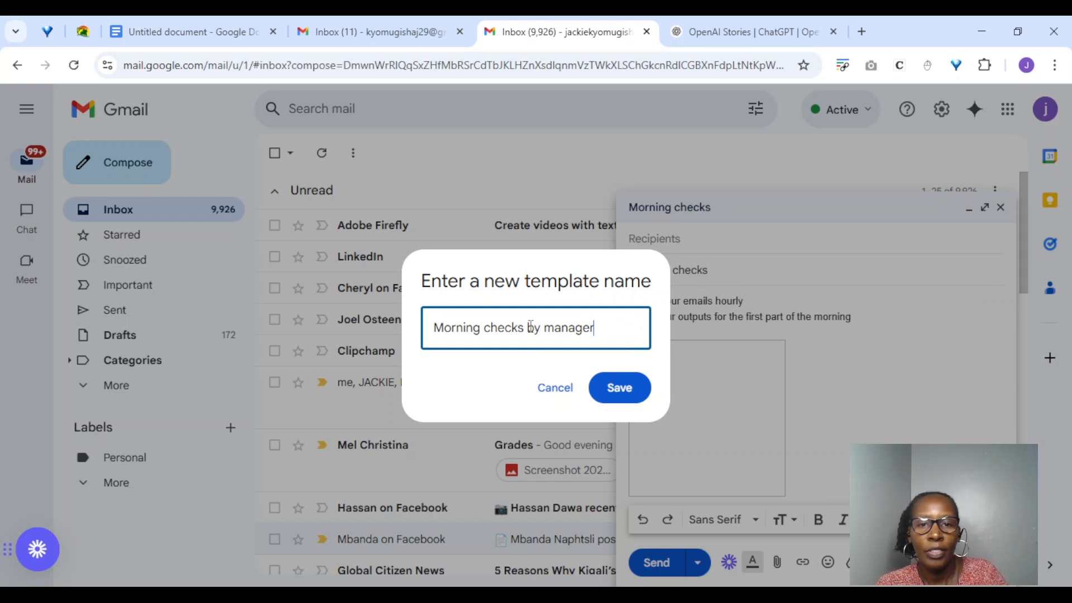
pyautogui.click(617, 393)
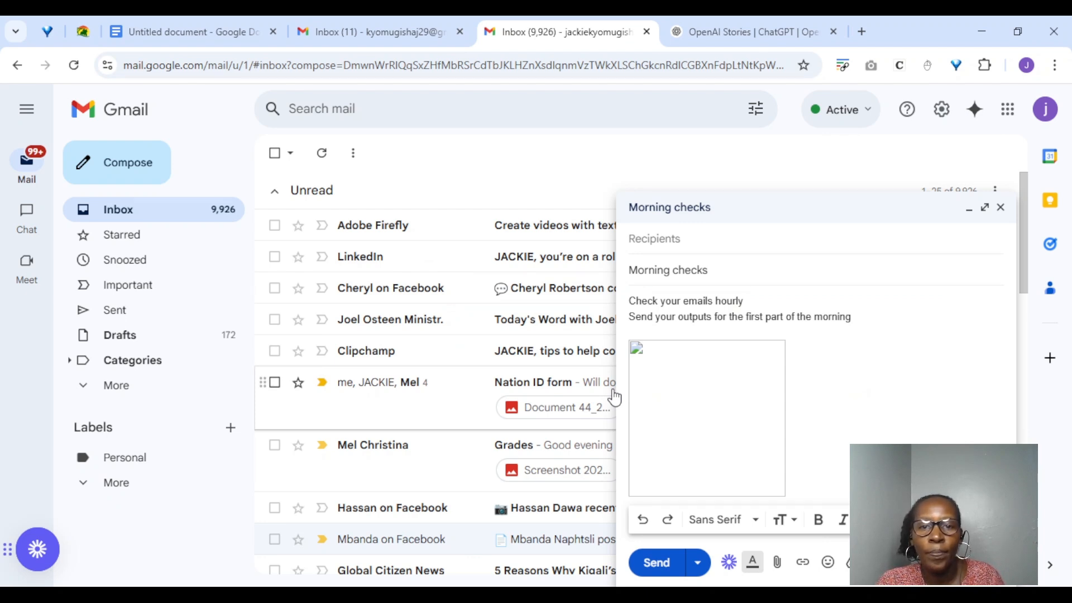
# Step: Minimize the draft, start a reply to the Facebook post-comment notification and insert the "Morning checks by manager" template
pyautogui.click(969, 208)
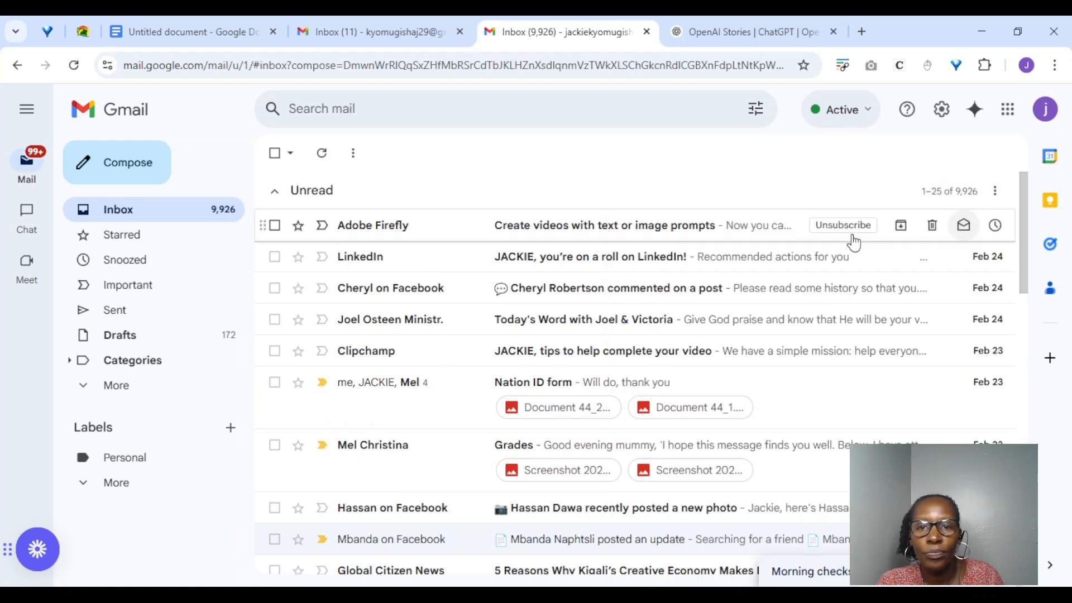
pyautogui.rightClick(667, 291)
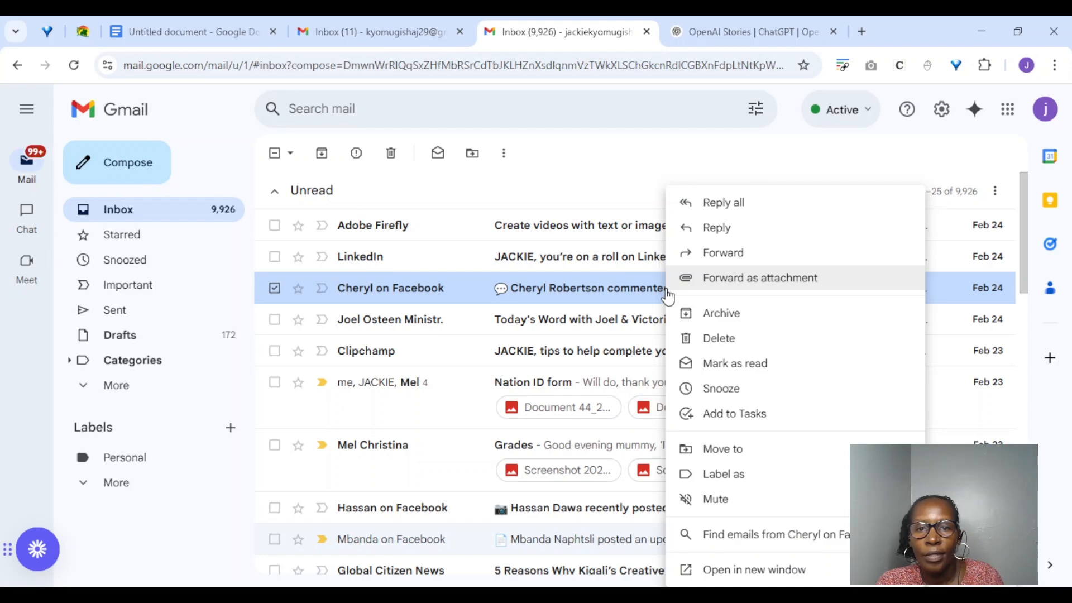
pyautogui.click(714, 228)
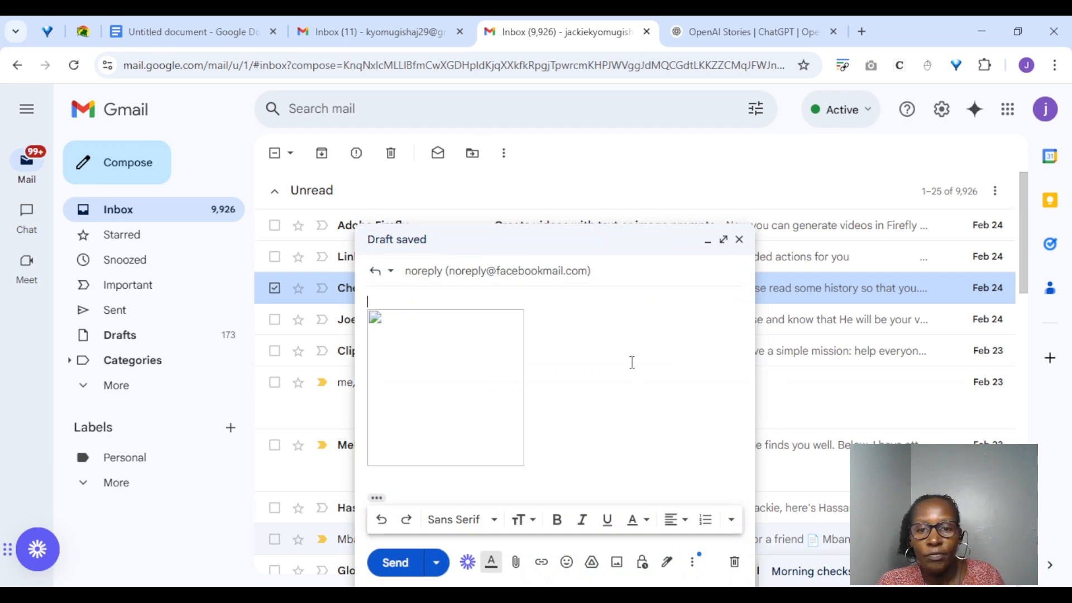
pyautogui.click(692, 563)
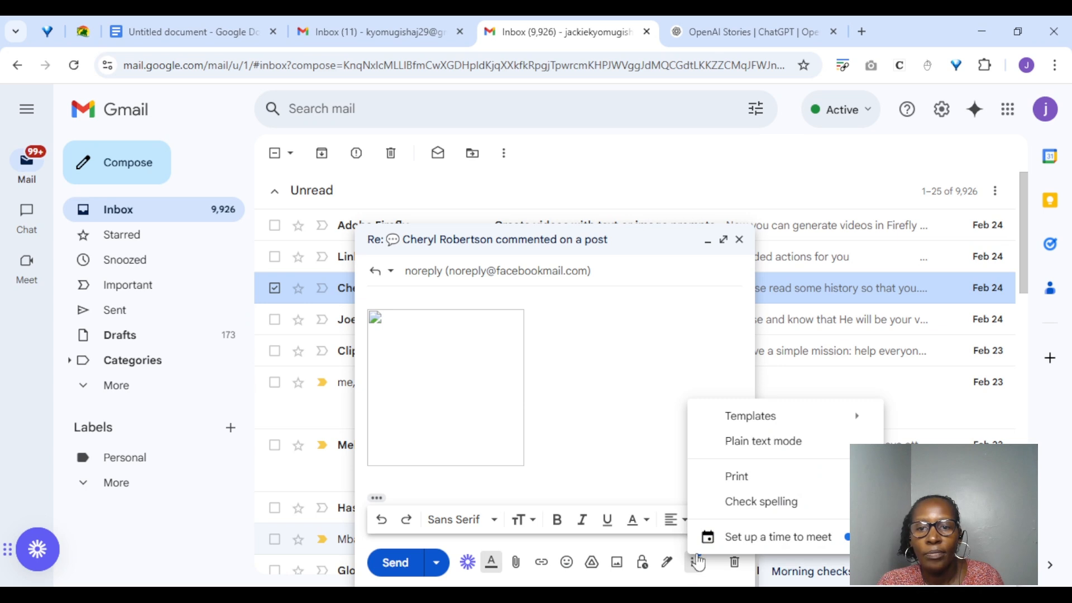
pyautogui.moveTo(746, 428)
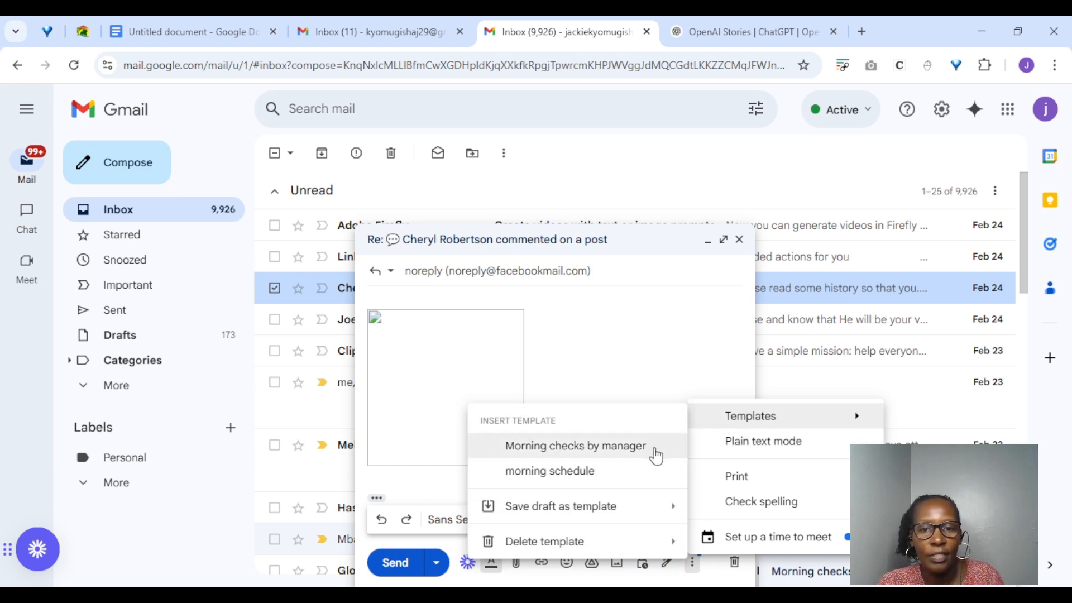
pyautogui.click(656, 454)
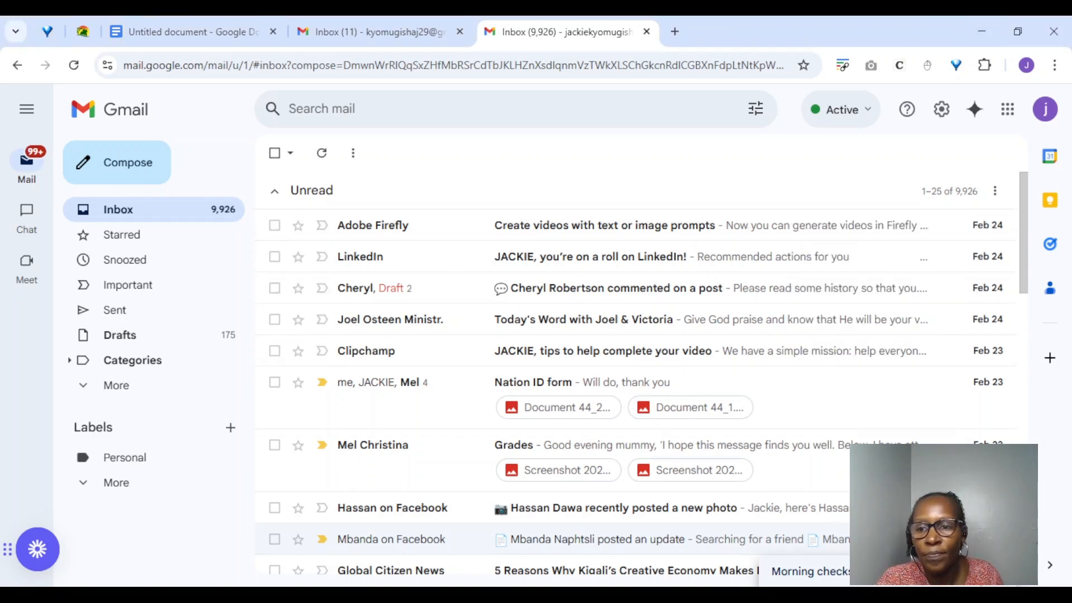
# Step: Schedule the minimized "Morning checks" draft for Mar 6, 2025 at 2:48 PM and open it in the Scheduled folder
pyautogui.click(969, 571)
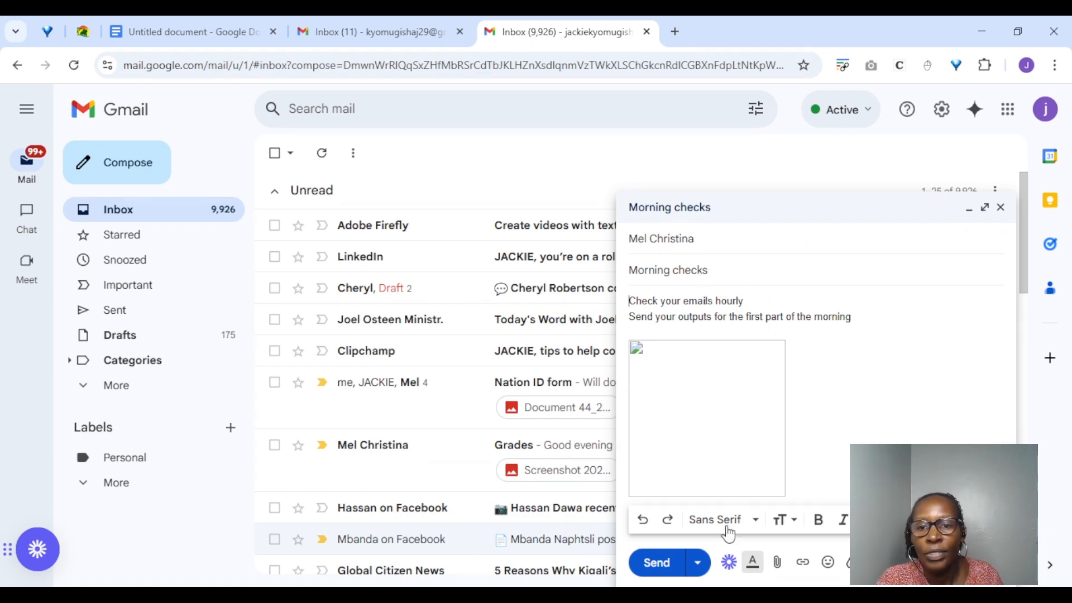
pyautogui.click(697, 564)
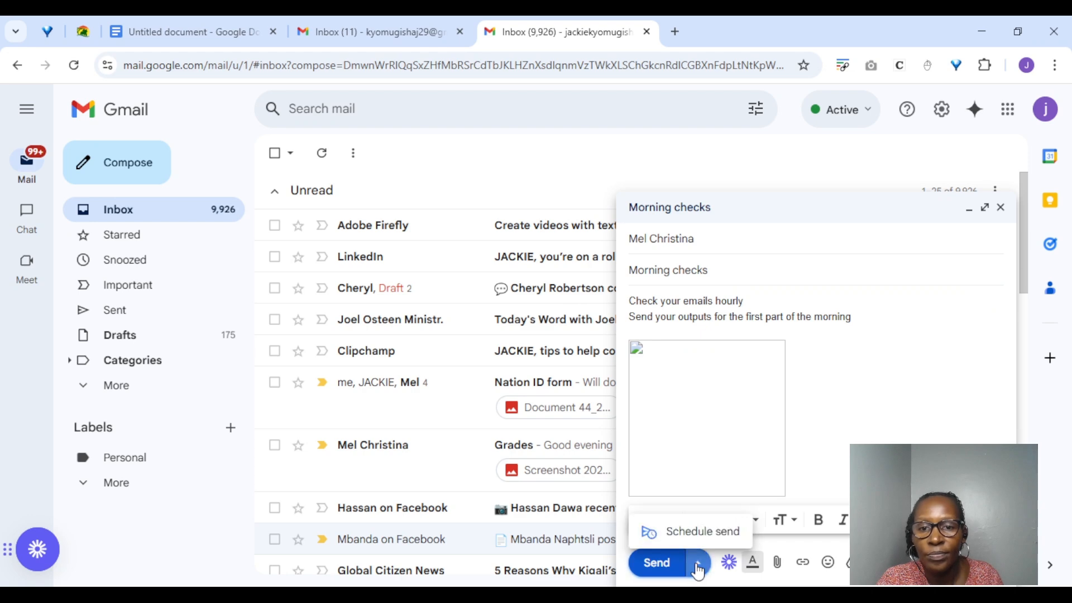
pyautogui.click(653, 544)
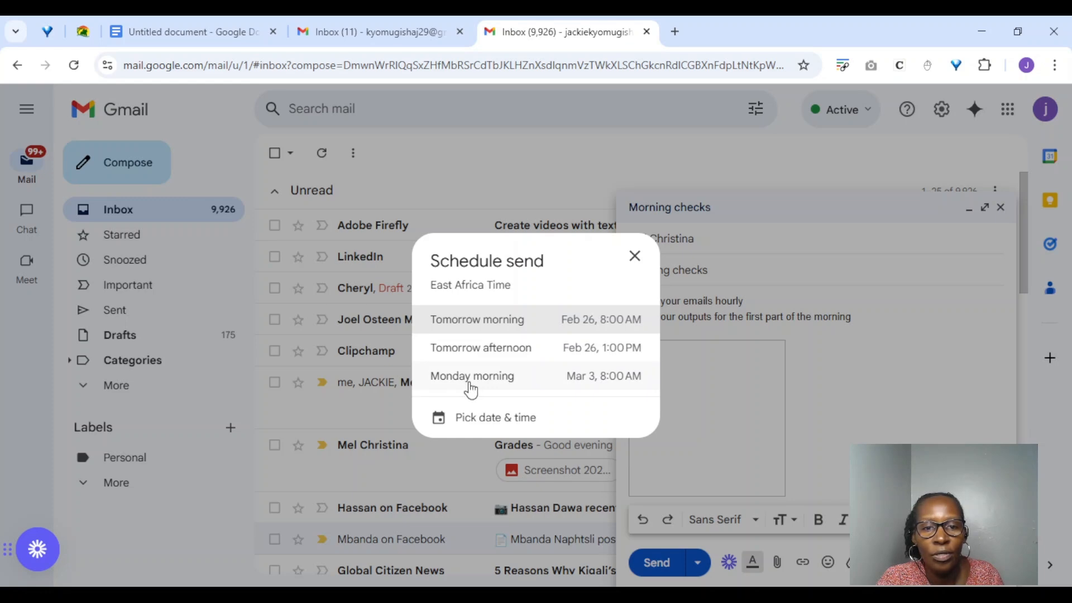
pyautogui.click(503, 423)
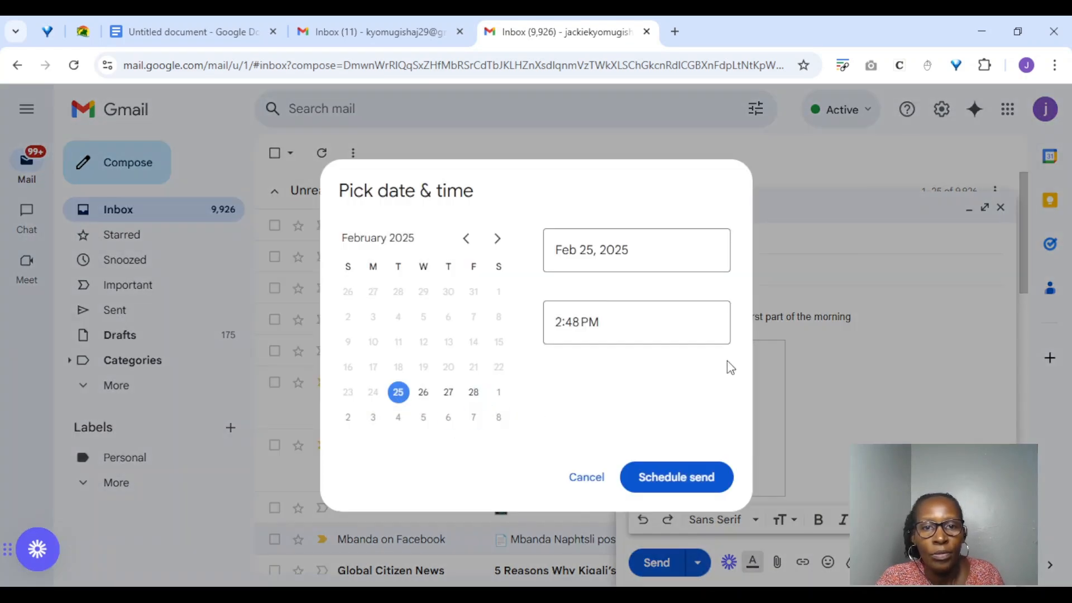
pyautogui.click(448, 419)
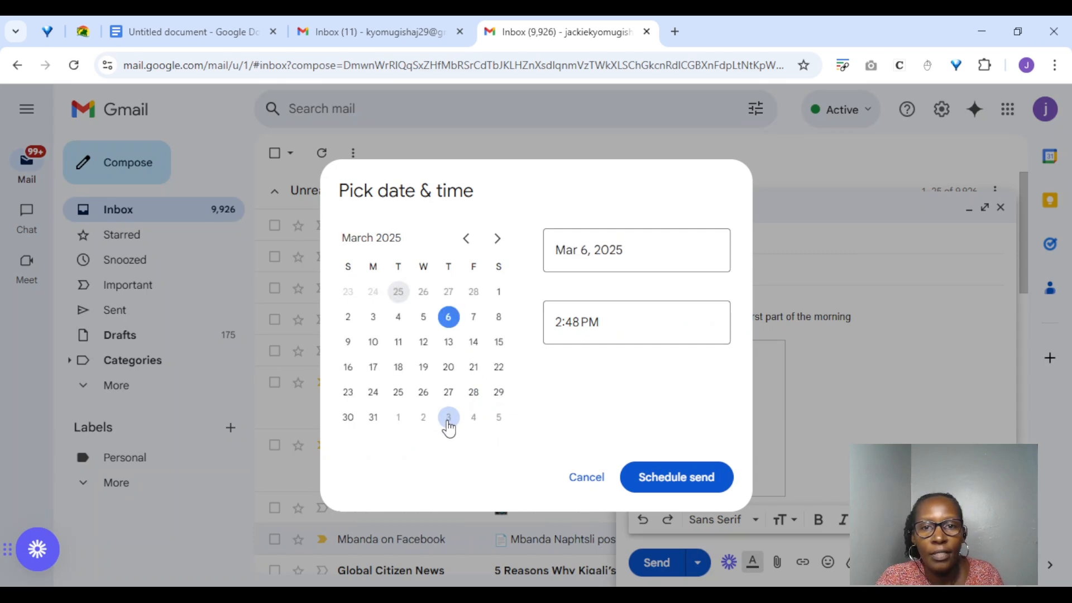
pyautogui.click(664, 487)
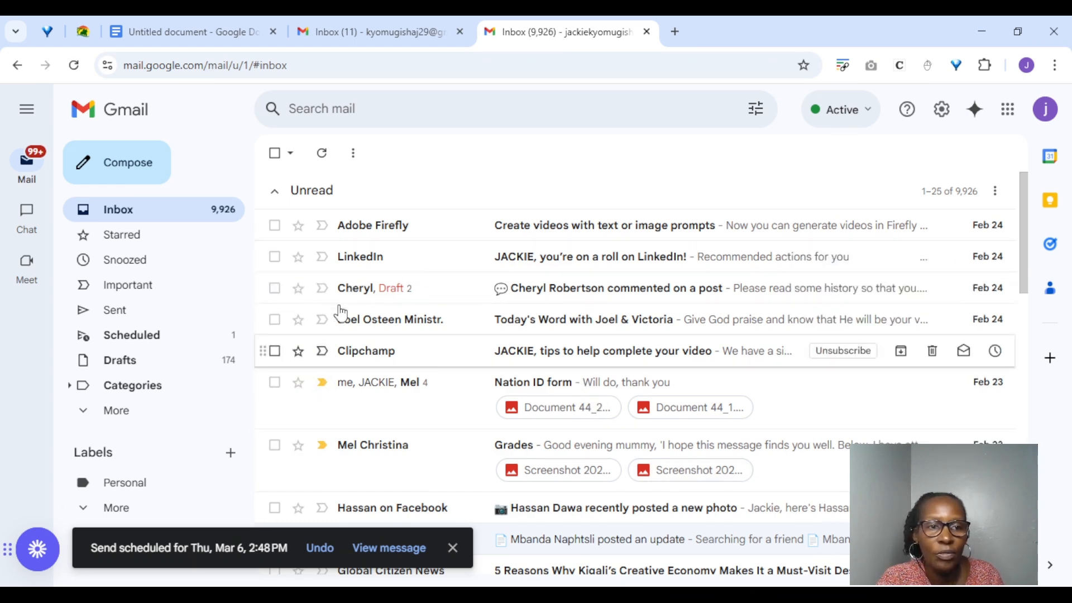
pyautogui.click(151, 337)
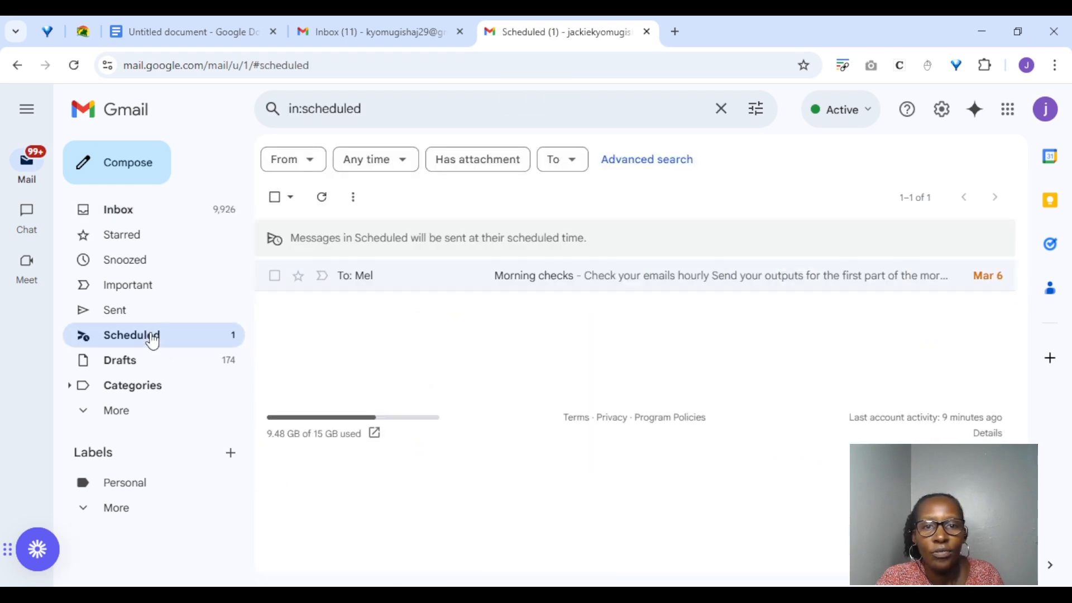
pyautogui.click(486, 277)
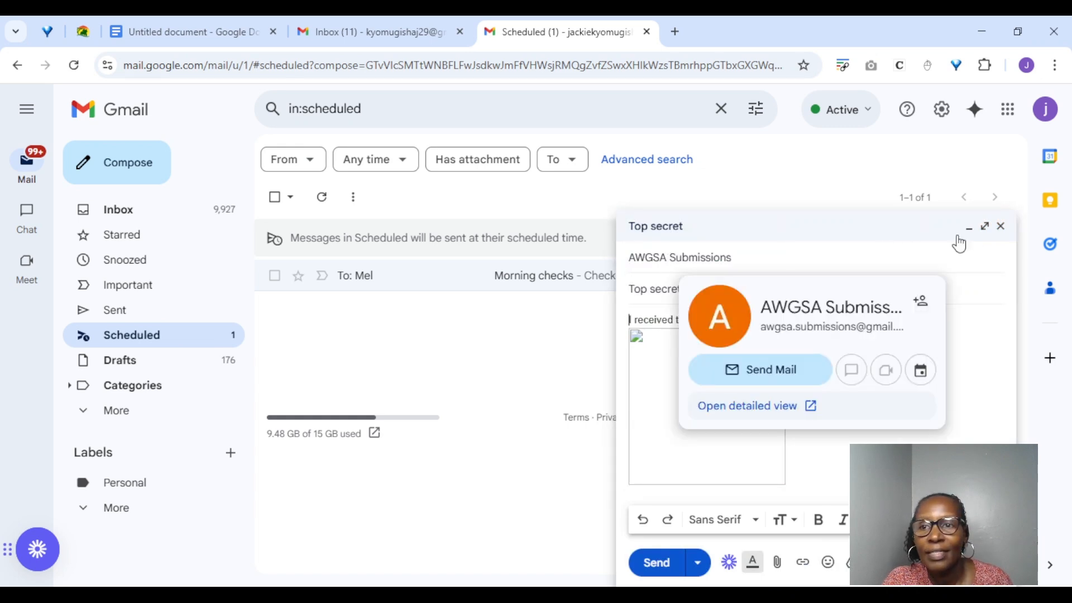
# Step: Enlarge the "Top secret" draft and set its confidential mode expiration to 1 day
pyautogui.click(987, 226)
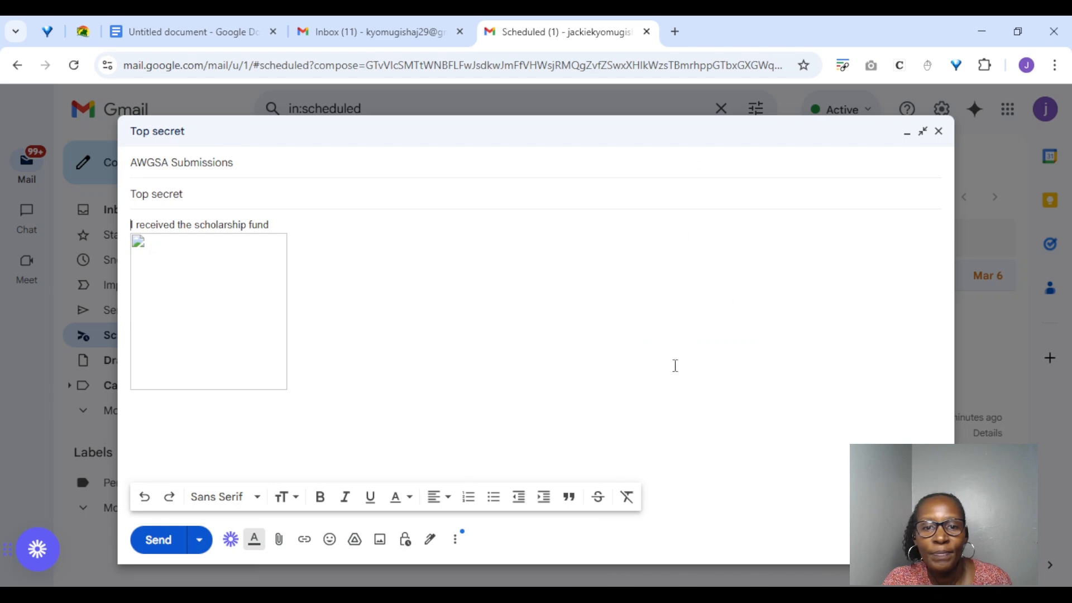
pyautogui.click(404, 541)
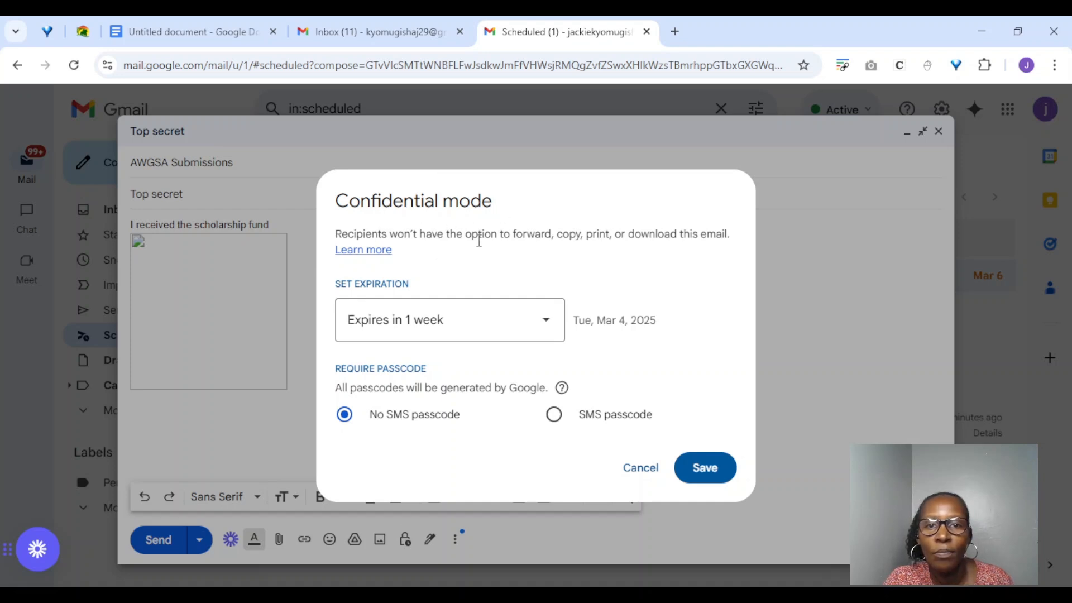
pyautogui.moveTo(509, 237); pyautogui.dragTo(729, 237)
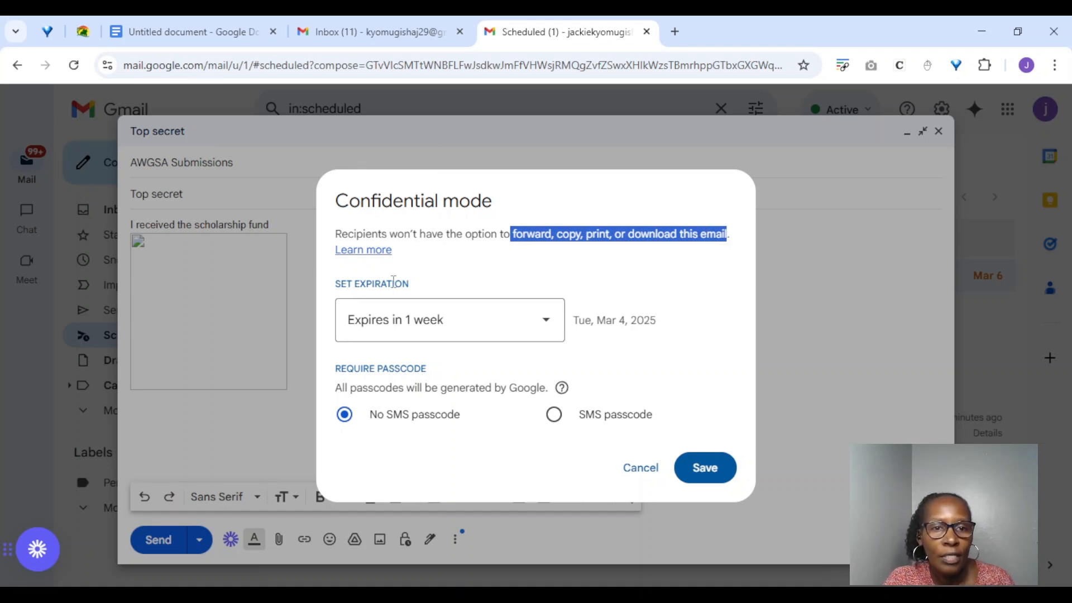
pyautogui.click(546, 327)
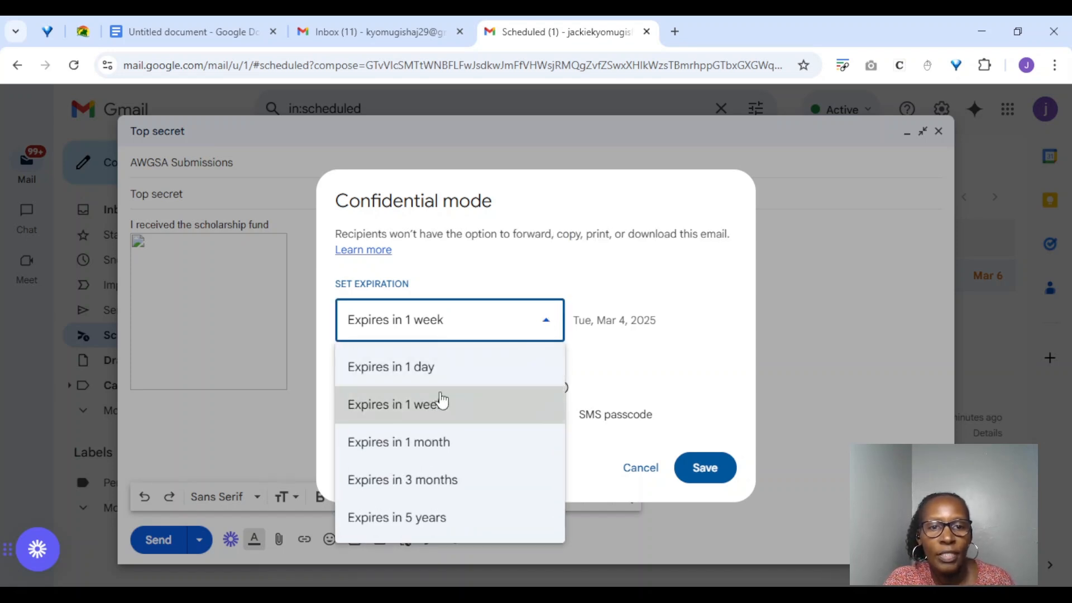
pyautogui.click(418, 374)
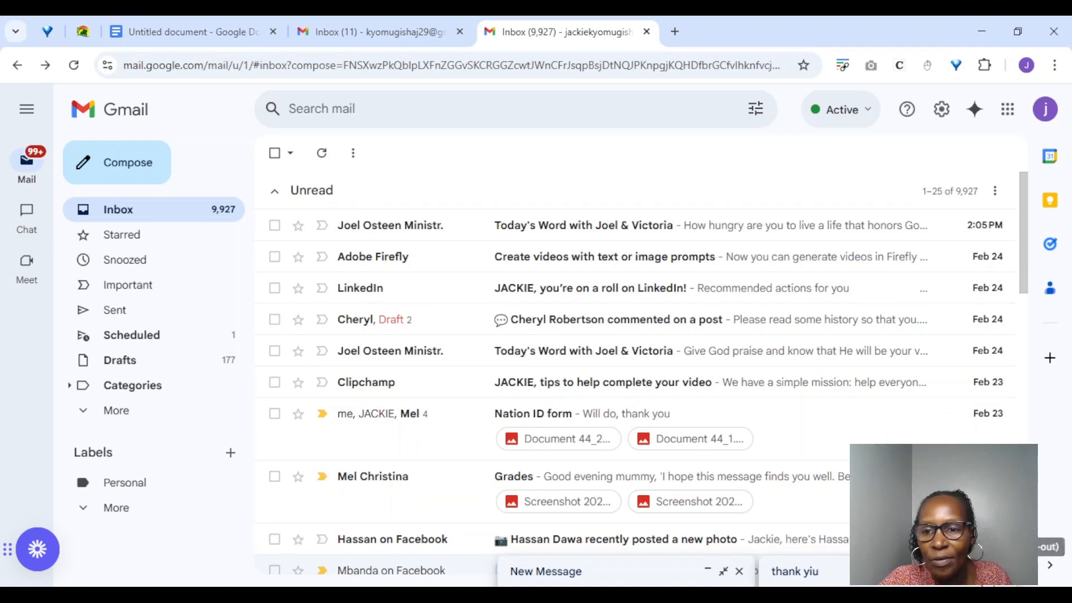
# Step: Reopen the minimized "thank yiu" draft and send it
pyautogui.click(888, 571)
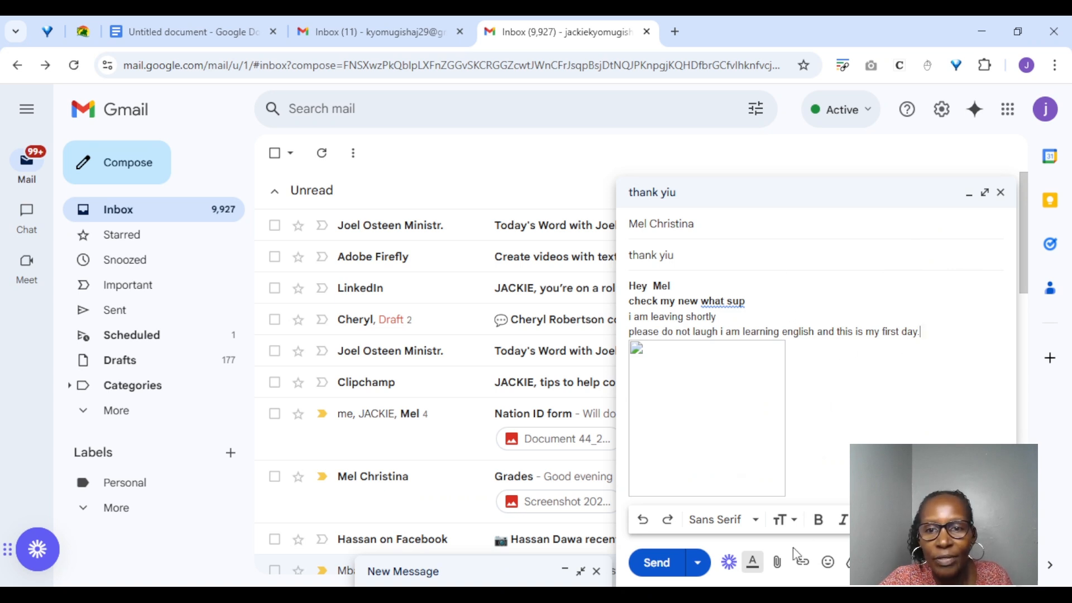
pyautogui.click(664, 565)
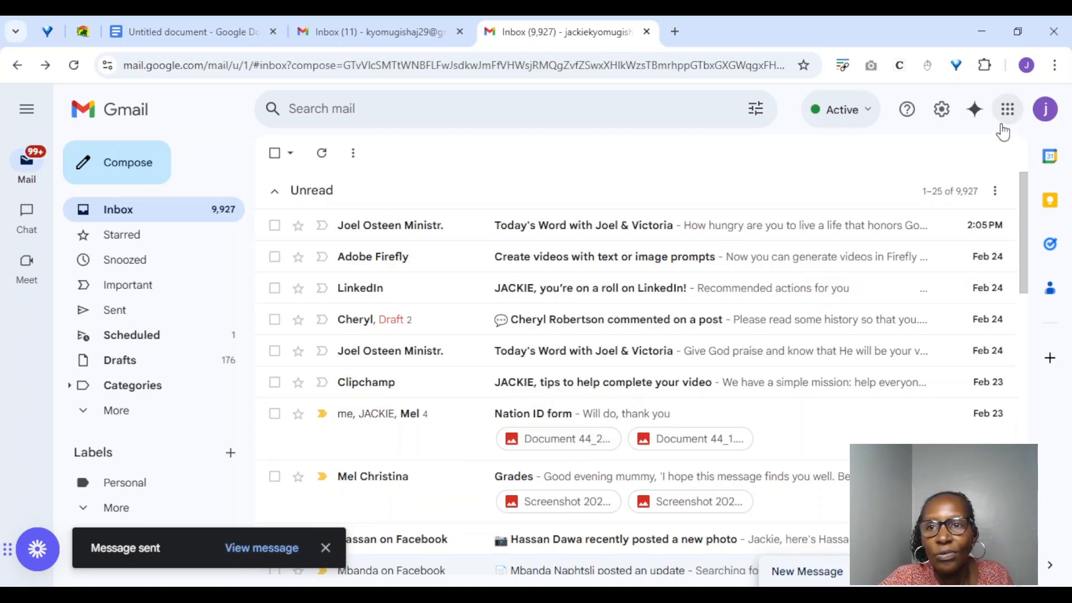
# Step: Set the Undo Send cancellation period to 30 seconds in the general settings and save the changes
pyautogui.click(941, 111)
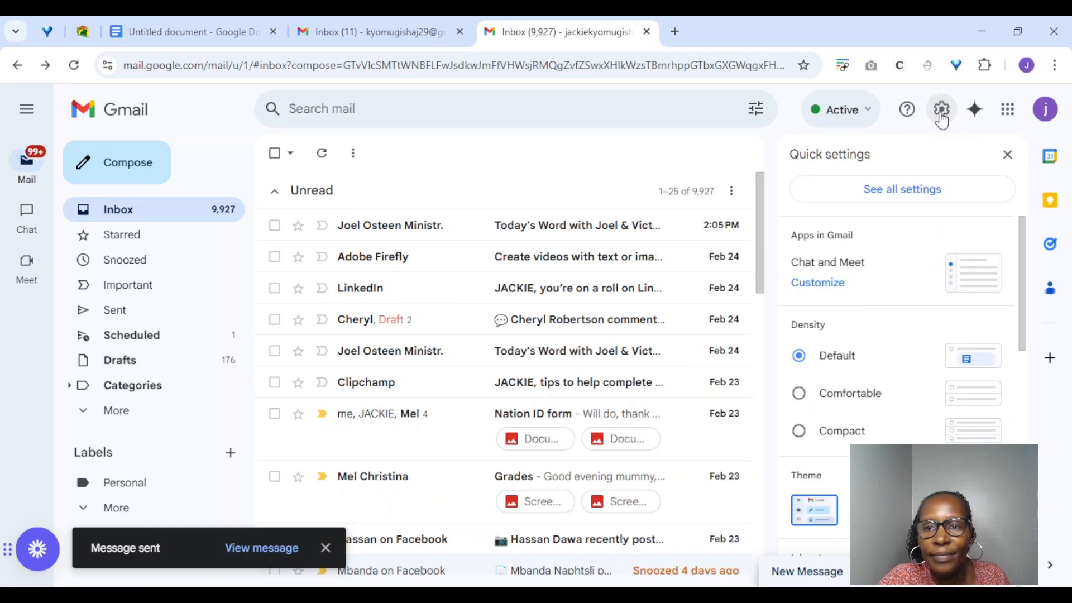
pyautogui.click(900, 192)
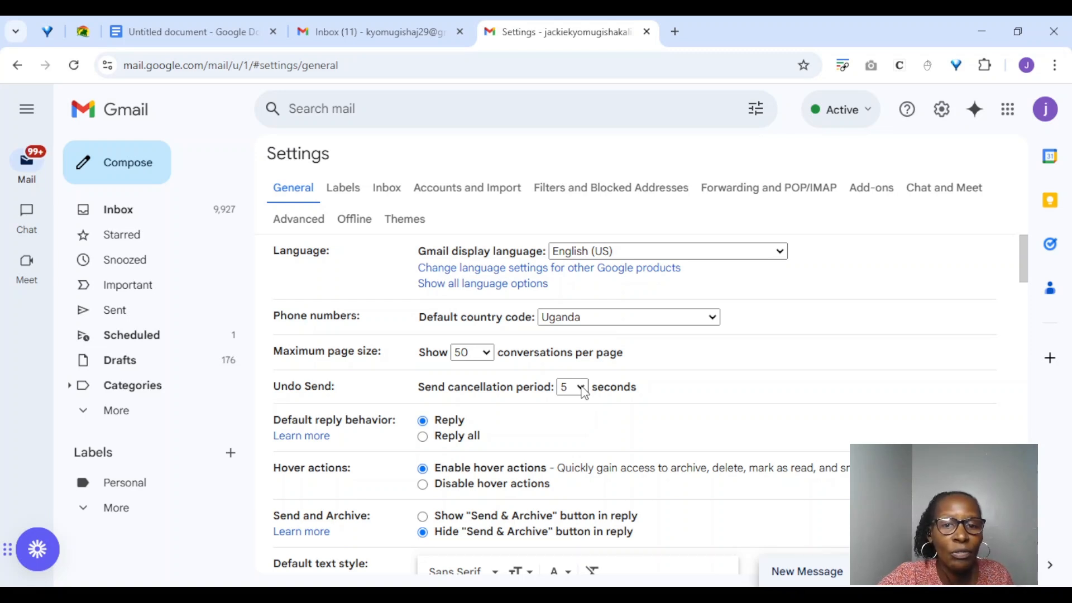
pyautogui.click(578, 472)
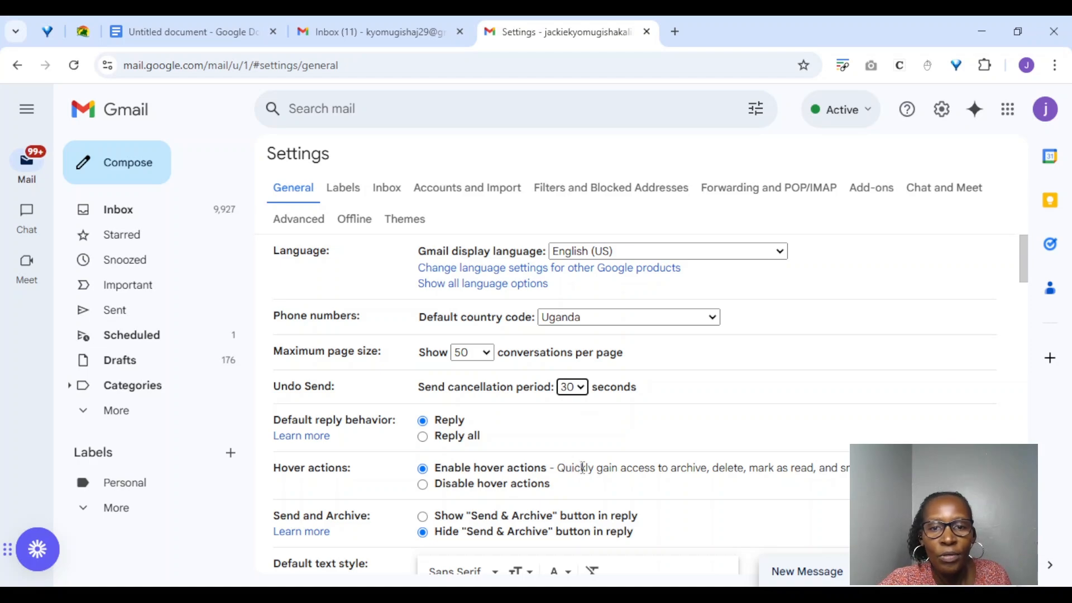
pyautogui.scroll(-10, 735, 538)
pyautogui.scroll(-15, 733, 538)
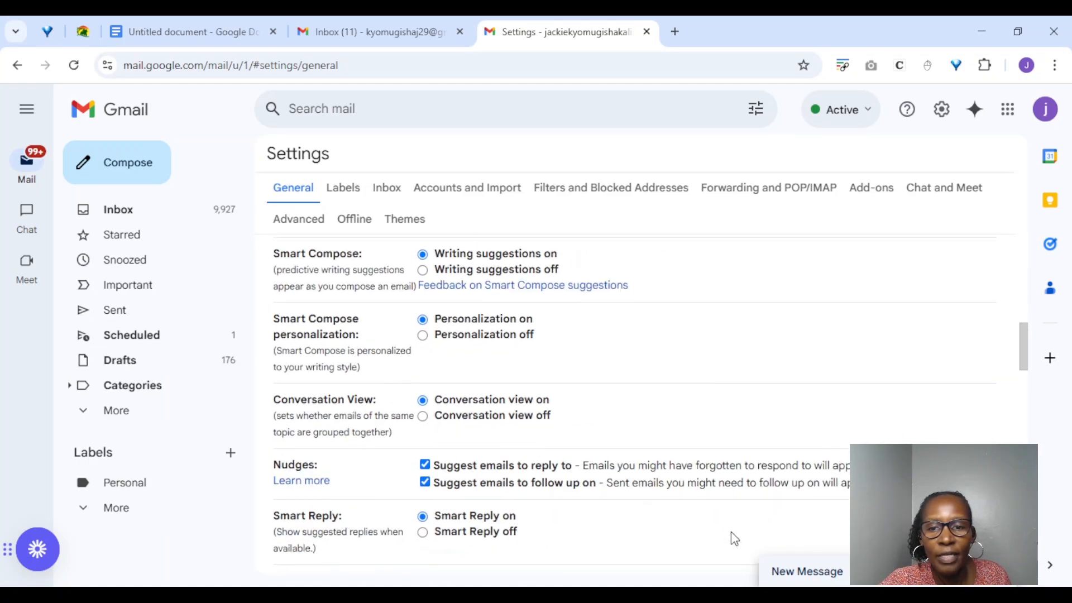
pyautogui.scroll(-5, 731, 538)
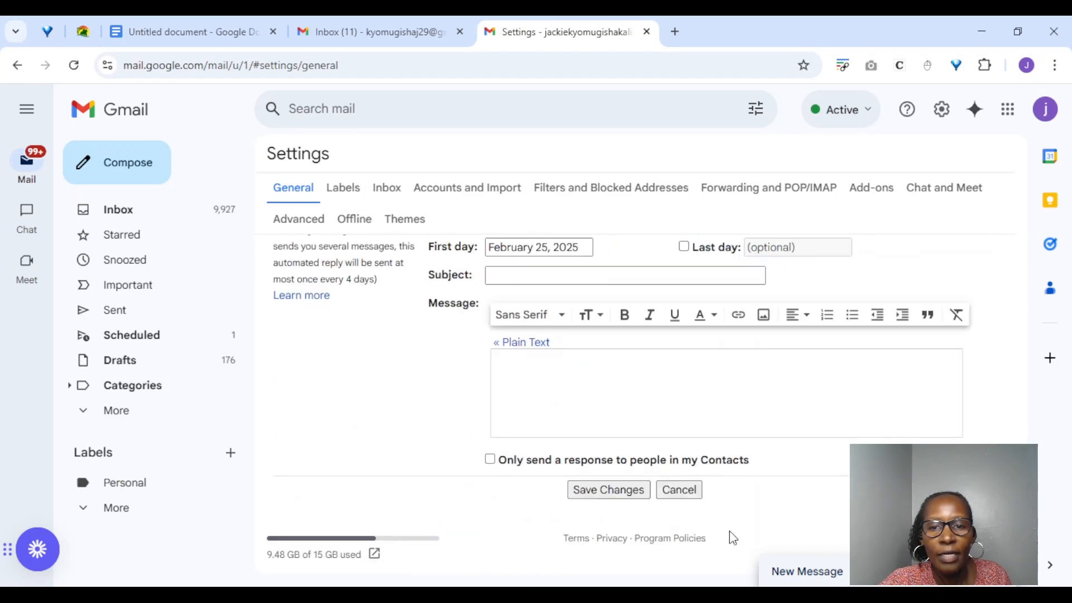
pyautogui.click(609, 489)
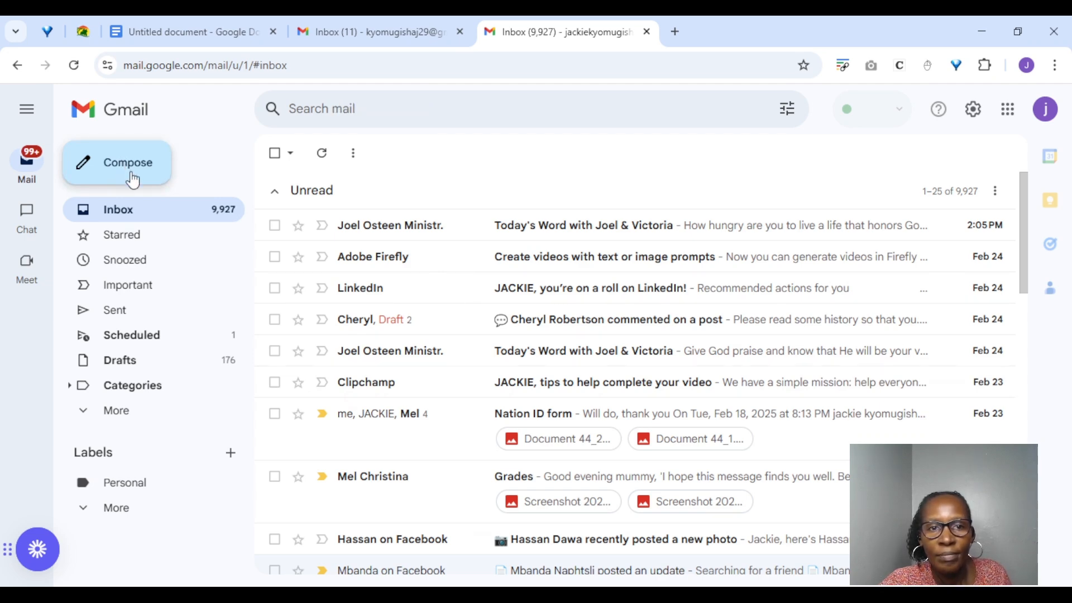
# Step: Address the new message to AWGSA Submissions and give it the subject "submissions"
pyautogui.click(644, 232)
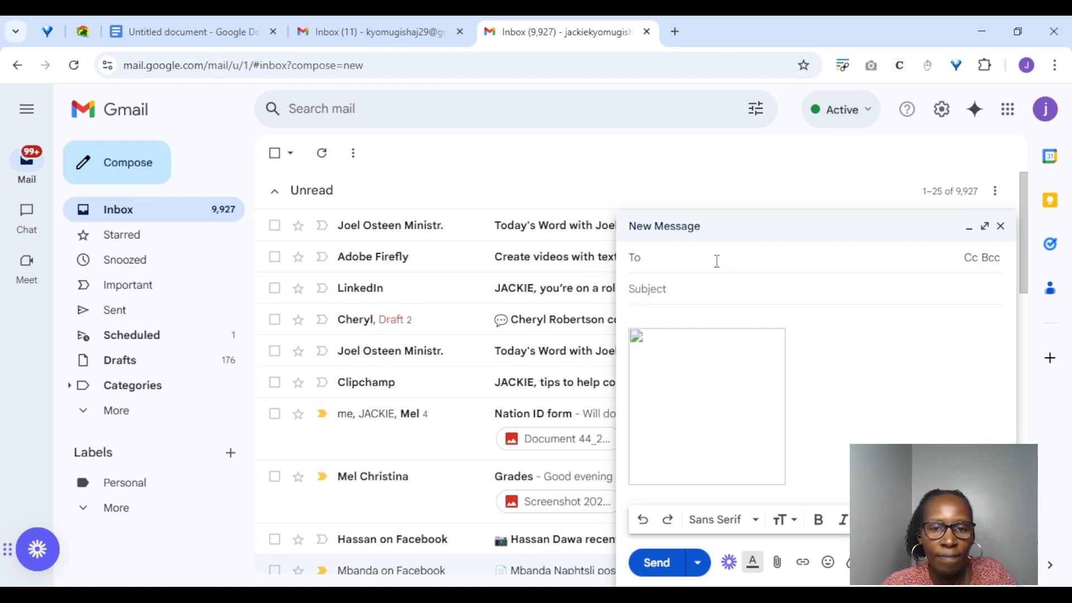
pyautogui.write('a')
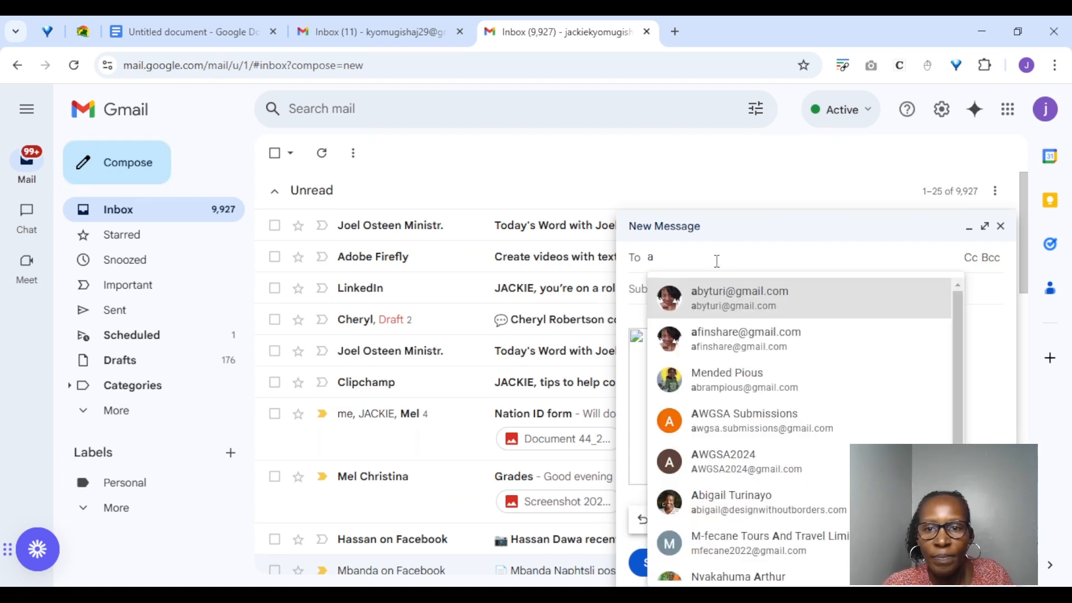
pyautogui.click(748, 425)
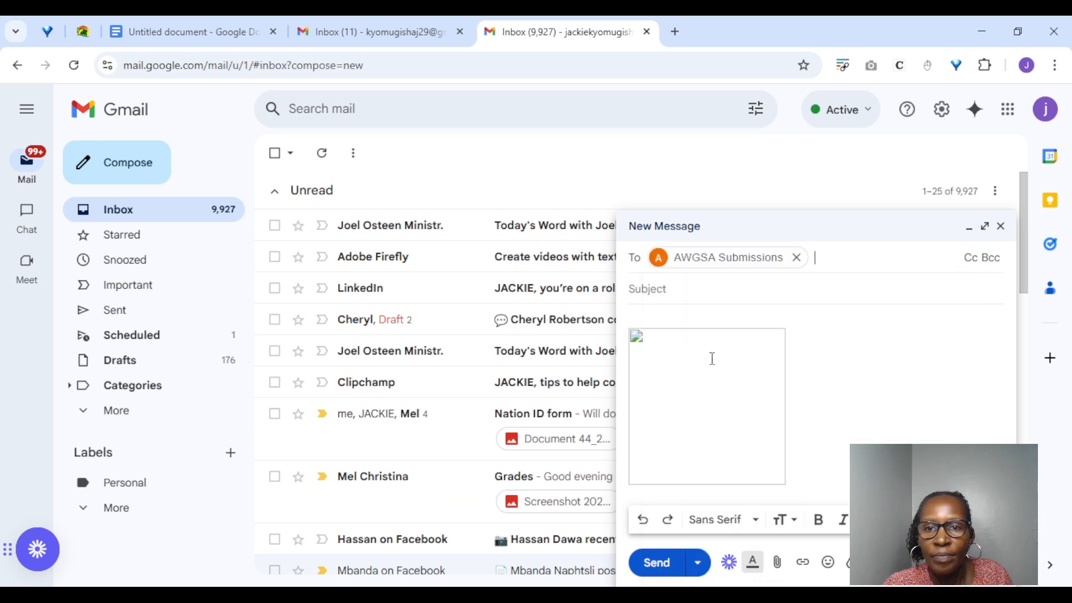
pyautogui.click(665, 304)
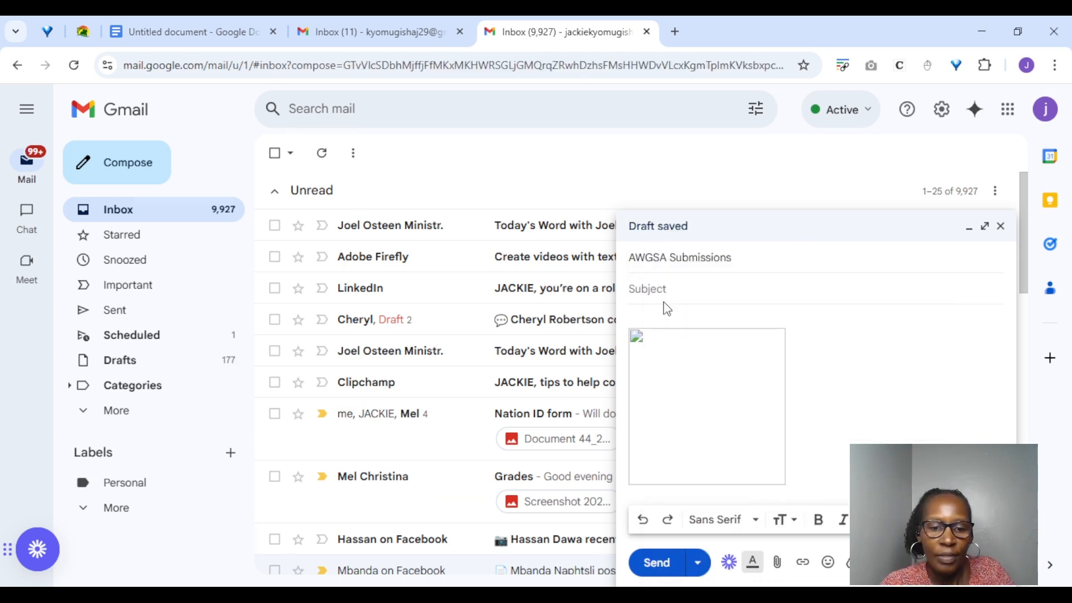
pyautogui.write('subm')
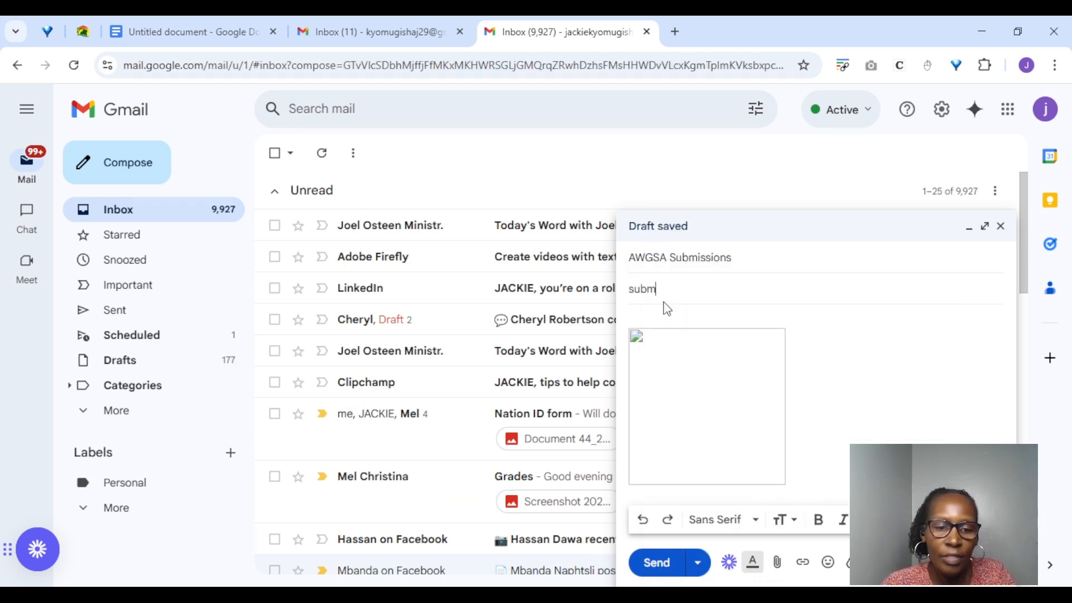
pyautogui.write('issions')
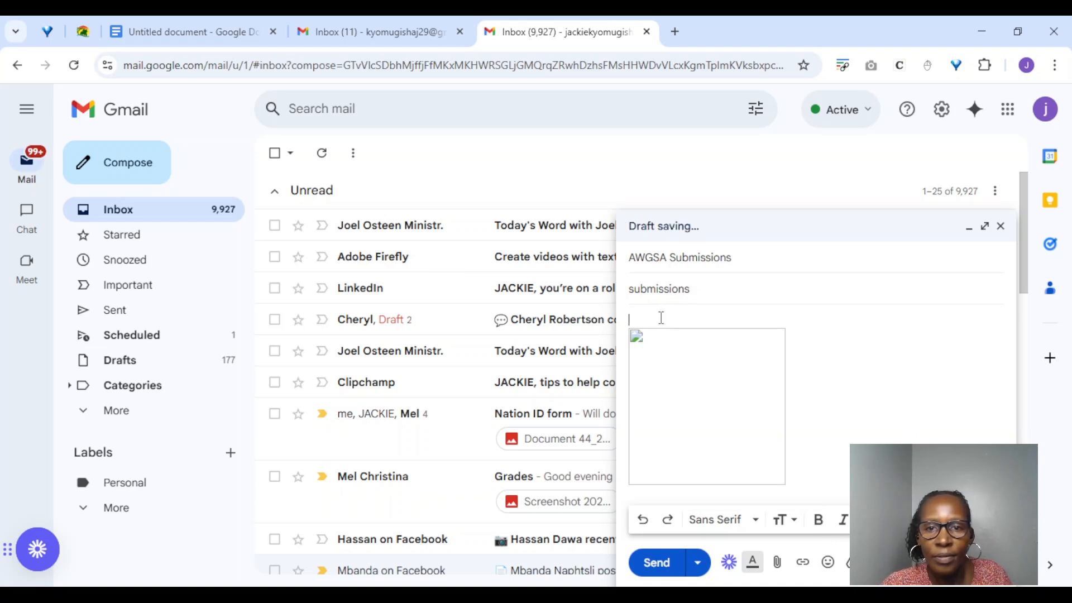
# Step: Write "Did you receive my email" as the body of the submissions message and send it
pyautogui.write('Did')
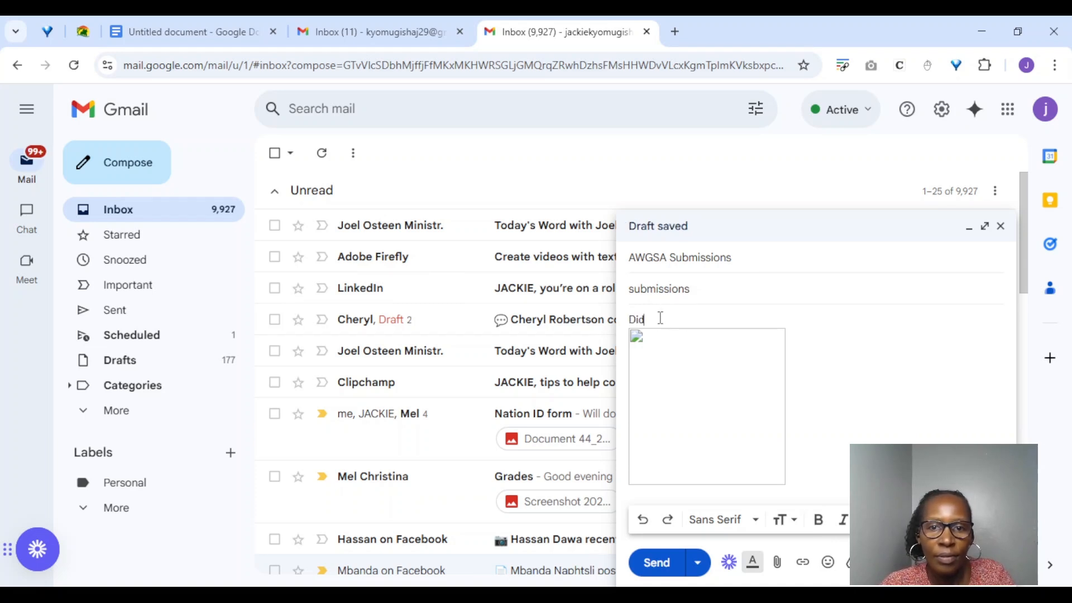
pyautogui.write(' y')
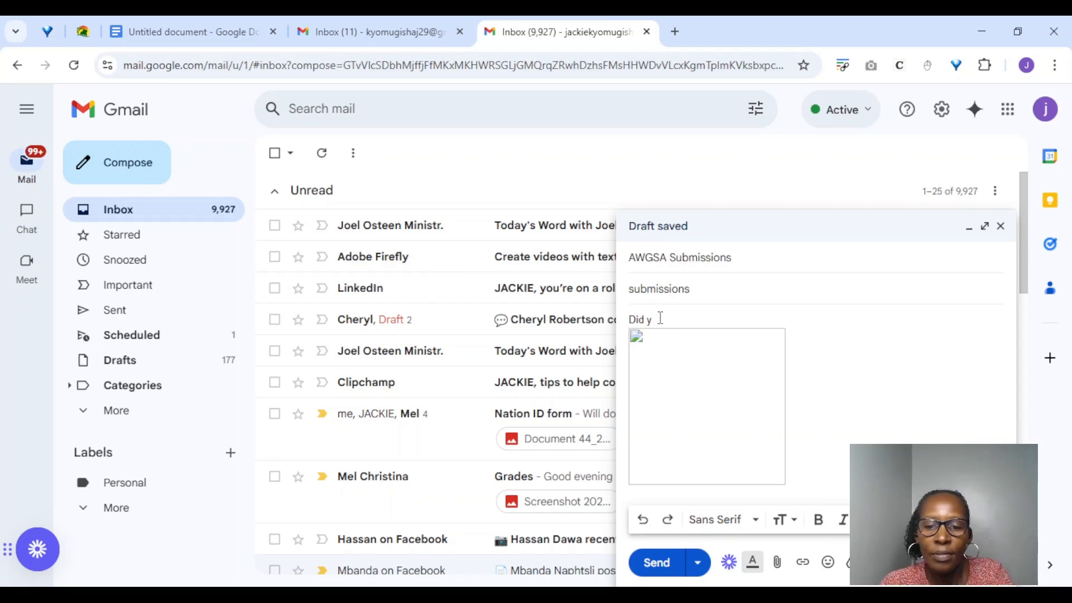
pyautogui.write('uou rece')
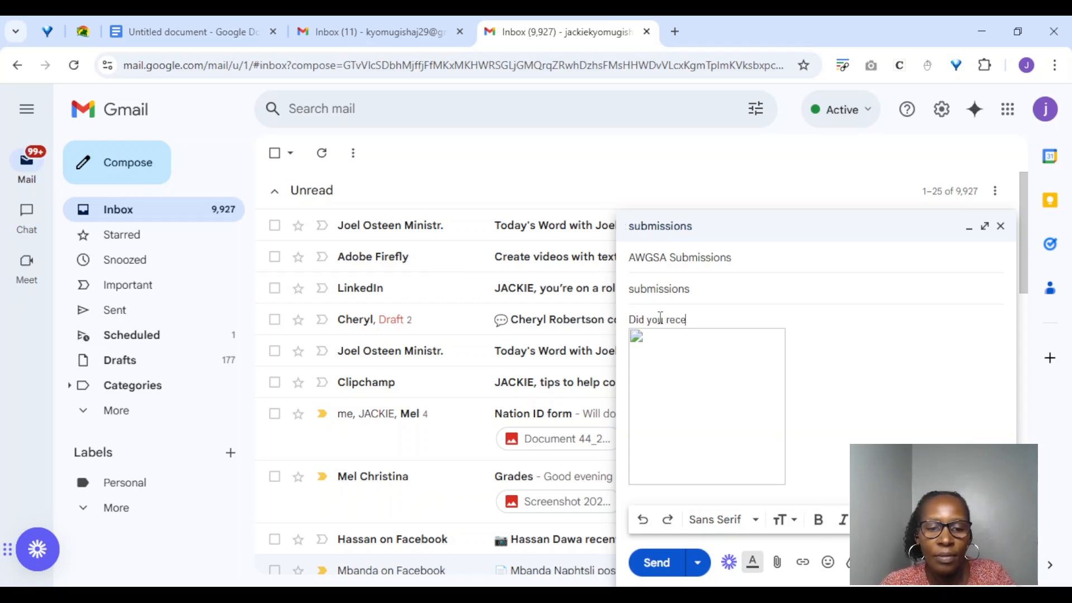
pyautogui.write('ive mu')
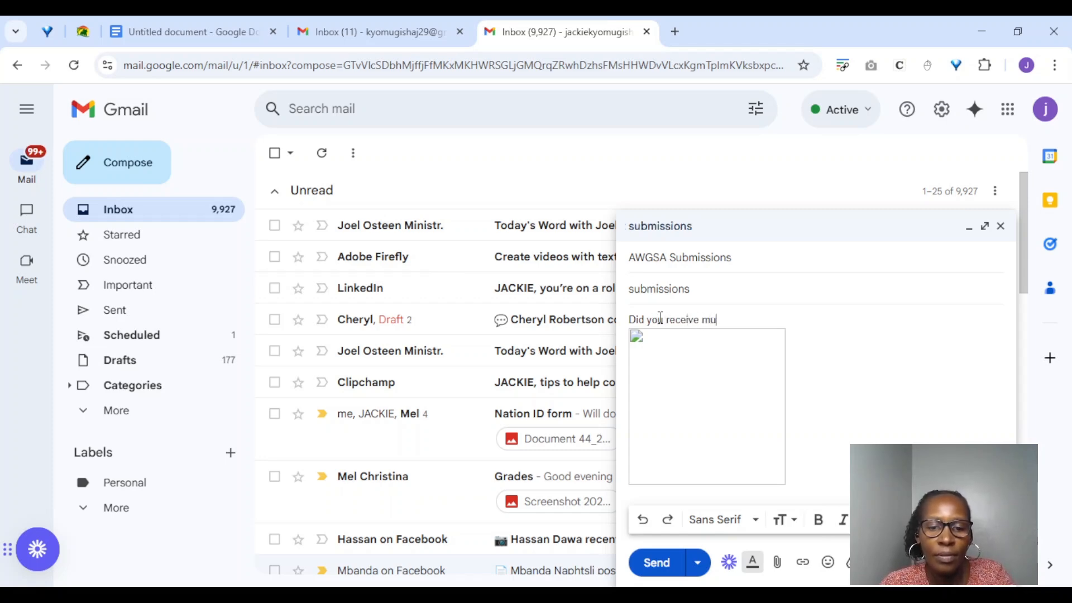
pyautogui.write('y ema')
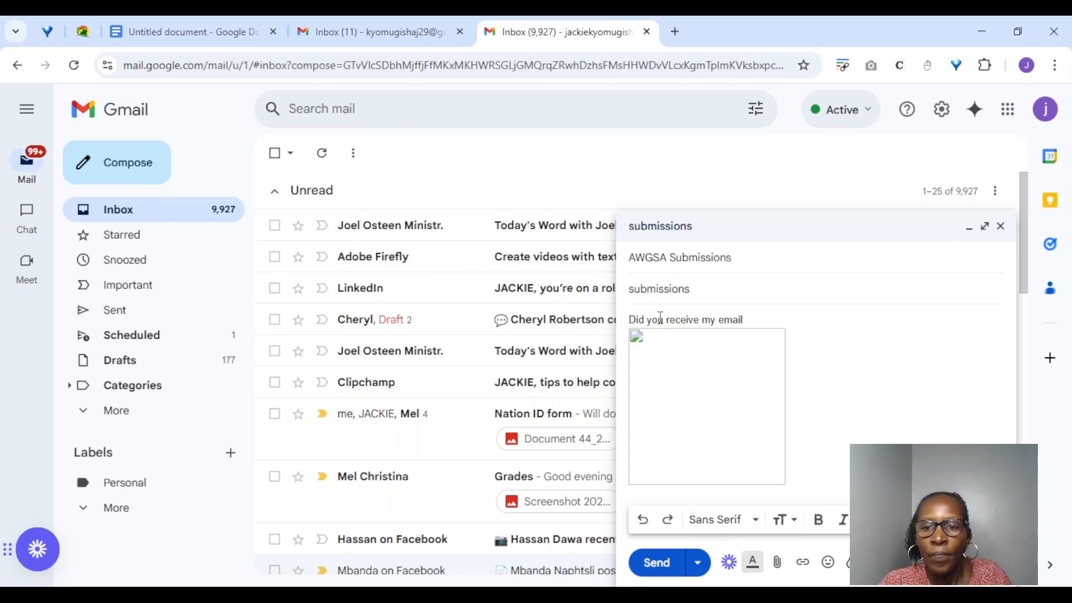
pyautogui.write('il')
pyautogui.click(665, 563)
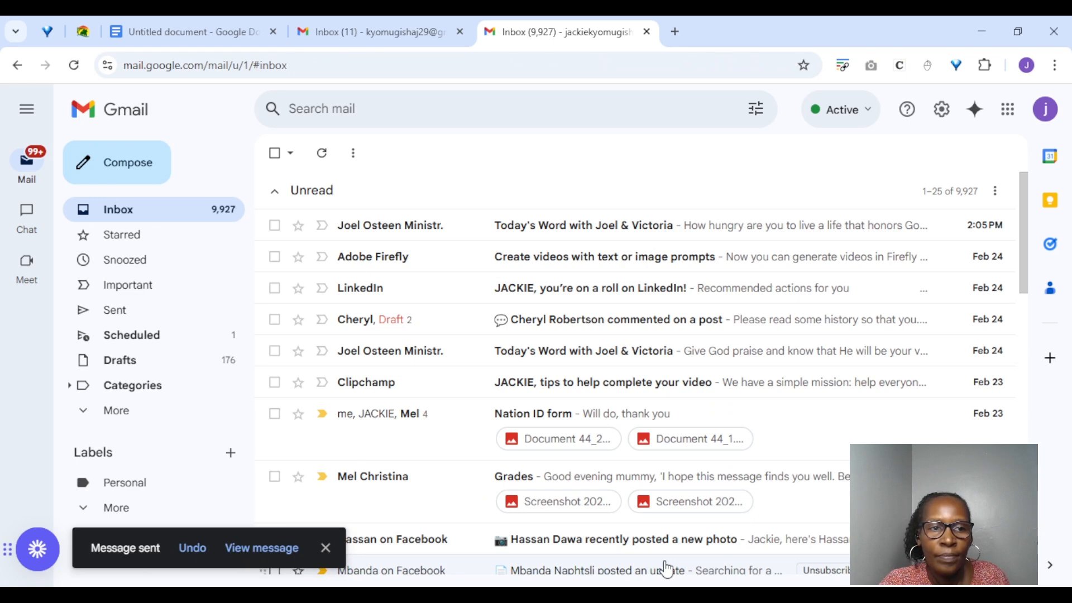
# Step: Undo sending the submissions message and discard its reopened draft
pyautogui.click(193, 552)
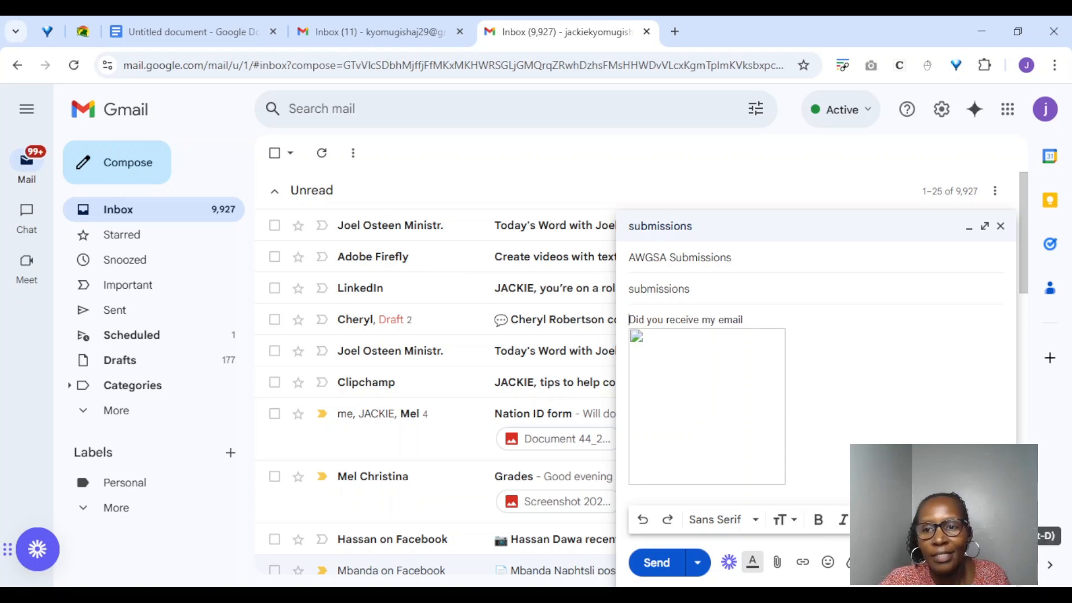
pyautogui.click(996, 562)
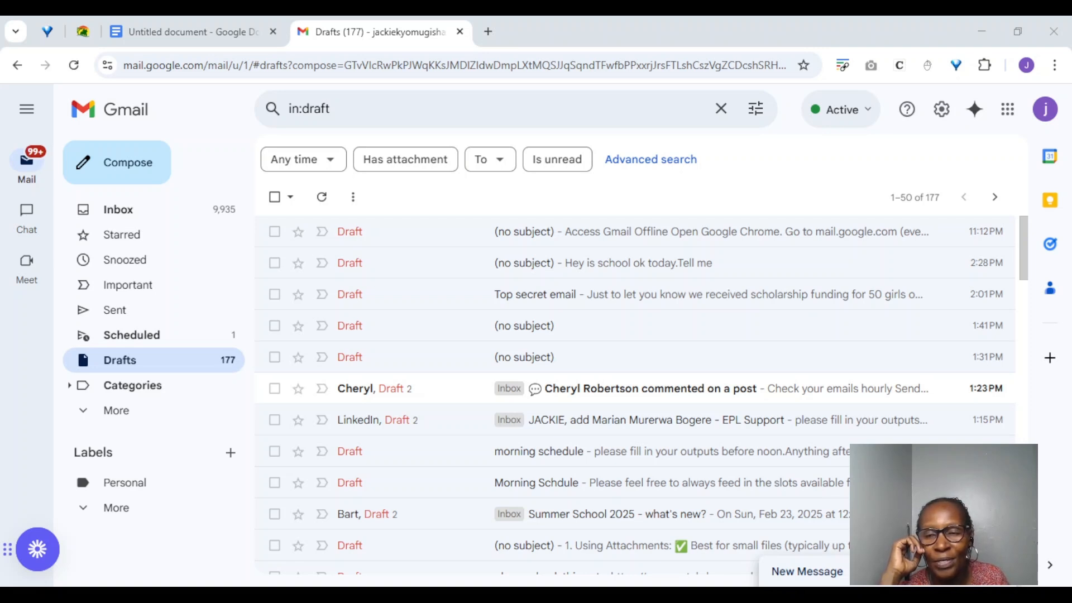
# Step: Enable offline mail in the offline settings and review the sync and security options for stored data
pyautogui.click(920, 196)
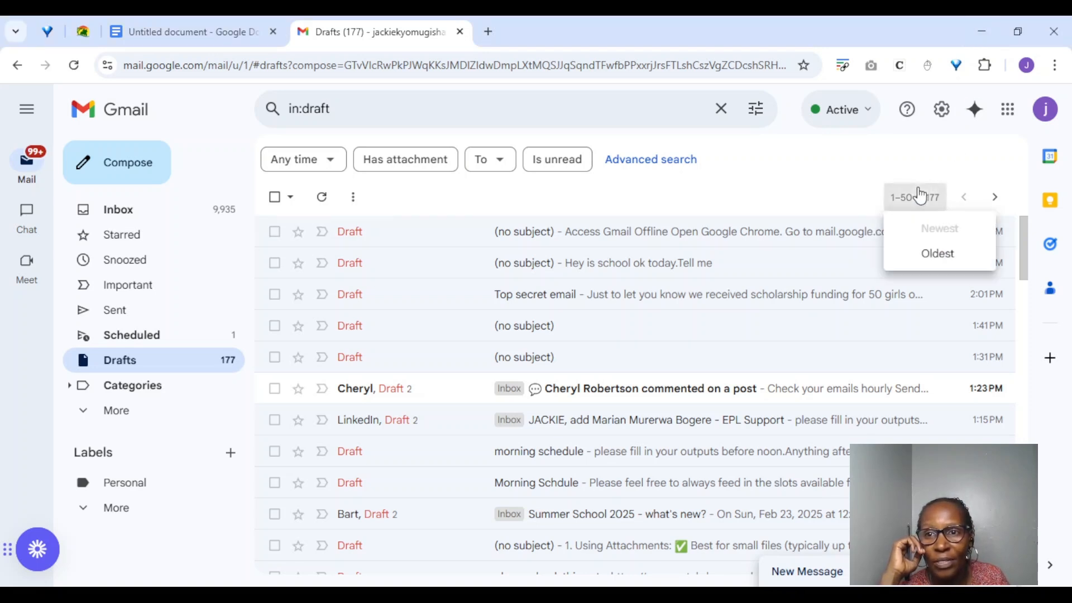
pyautogui.click(941, 113)
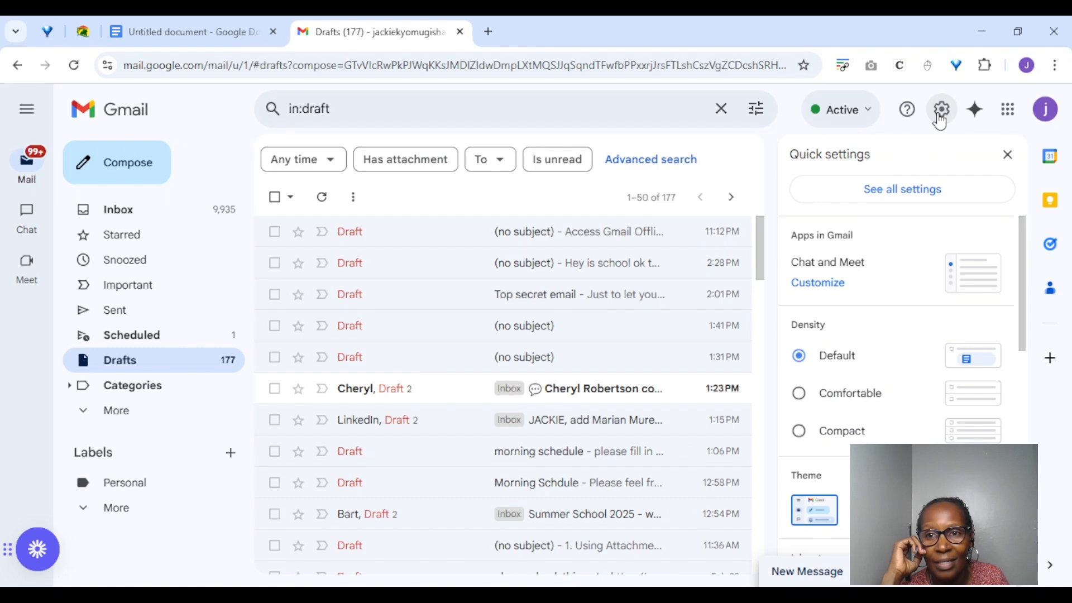
pyautogui.click(934, 200)
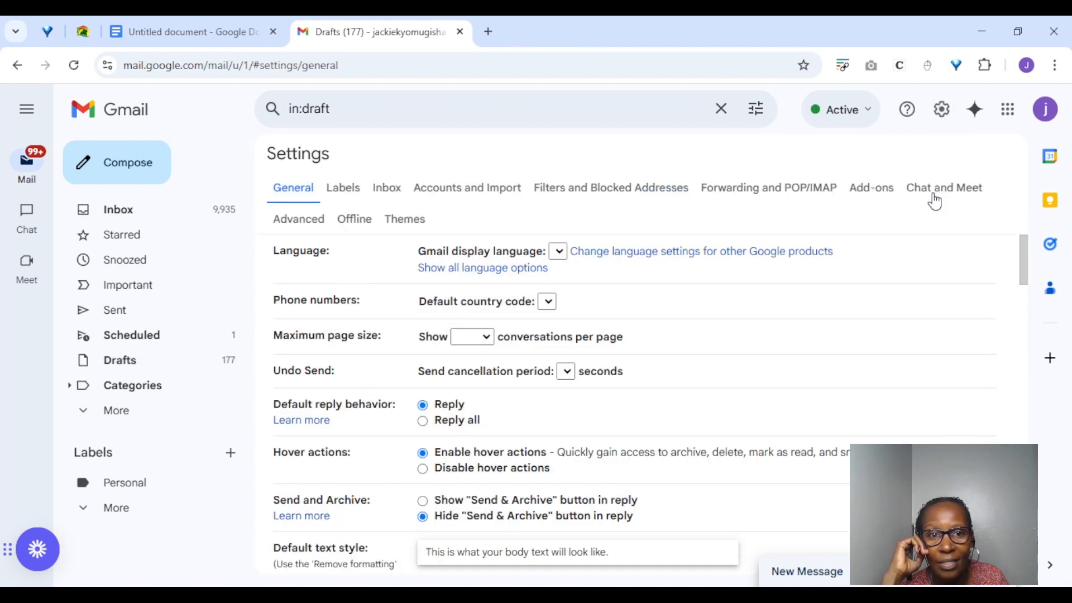
pyautogui.click(362, 221)
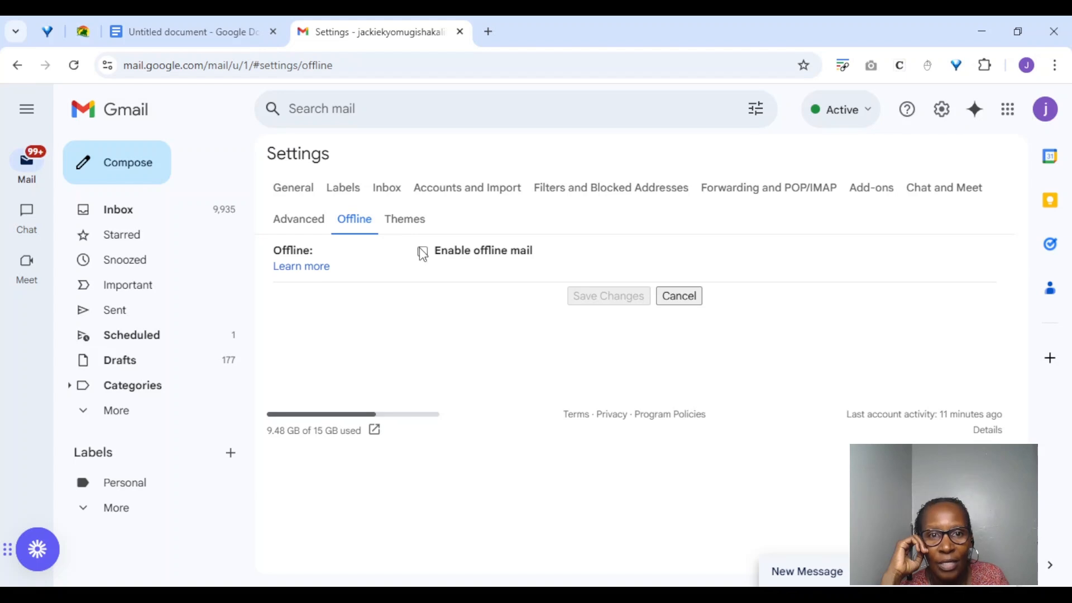
pyautogui.click(422, 253)
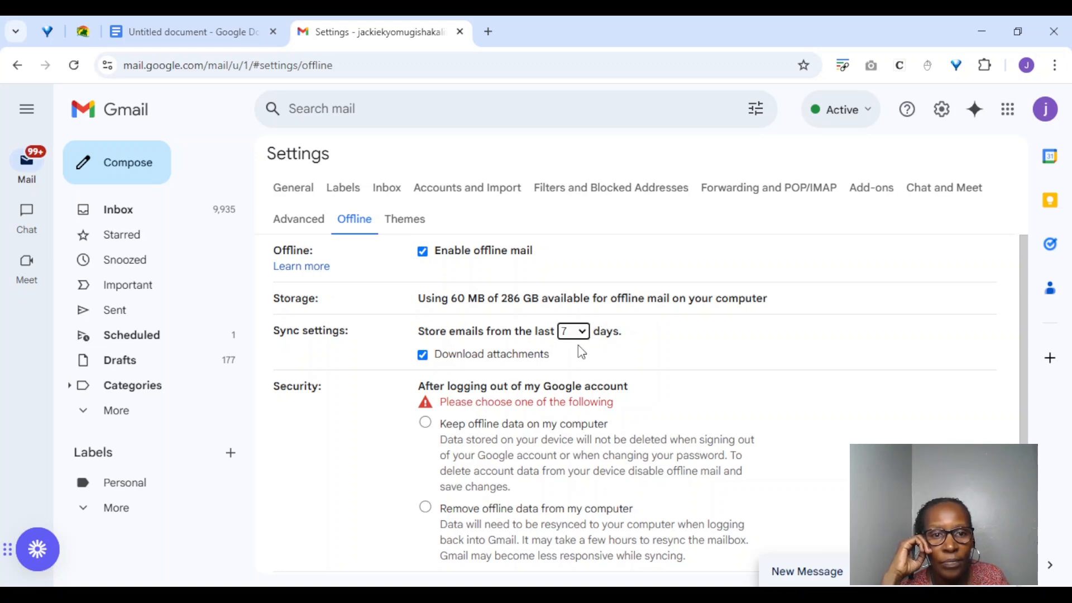
pyautogui.scroll(-2, 331, 465)
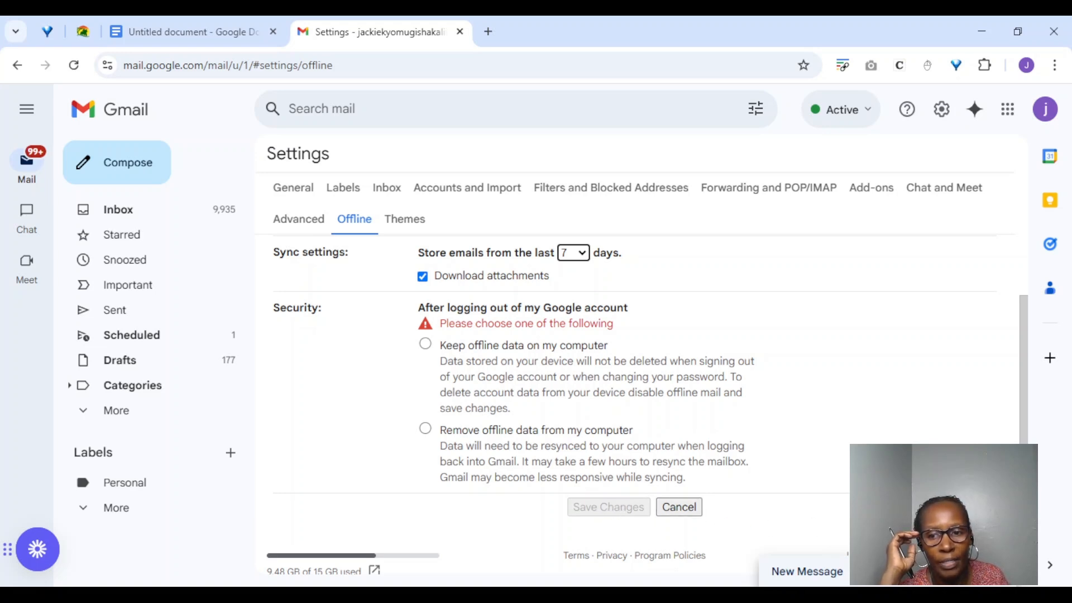
# Step: Expand the minimized message draft, read through its notes on the benefits of dark mode, and minimize it again
pyautogui.click(974, 571)
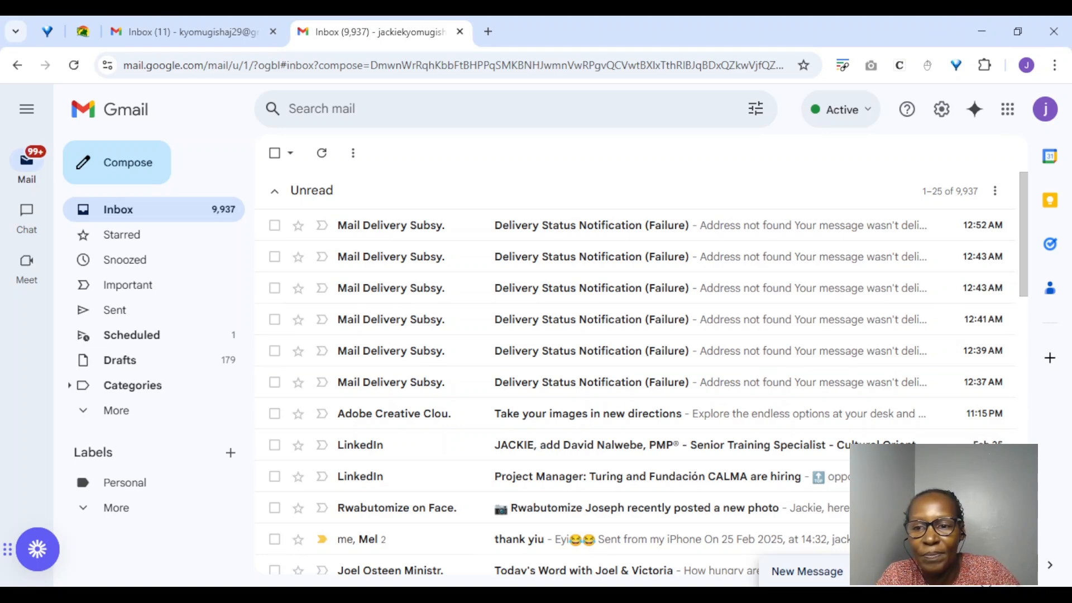
pyautogui.click(971, 571)
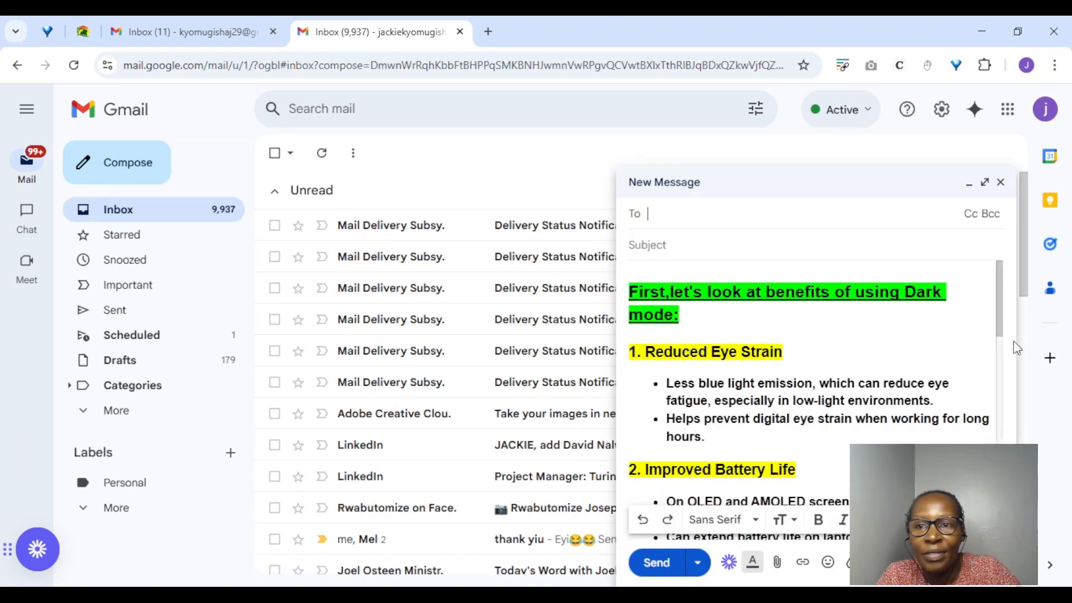
pyautogui.click(983, 184)
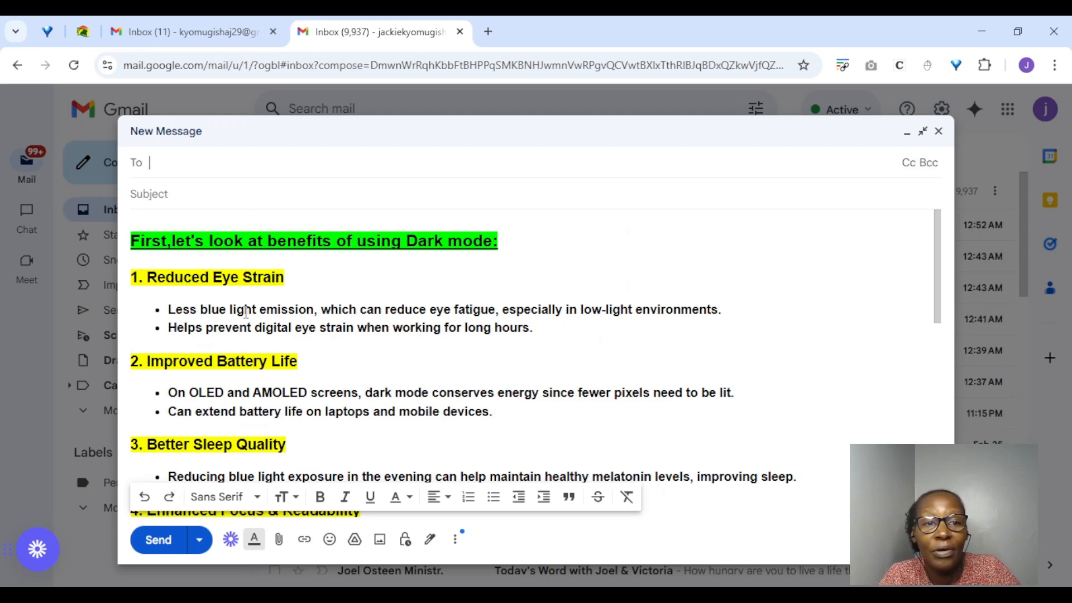
pyautogui.click(237, 371)
pyautogui.scroll(-3, 237, 371)
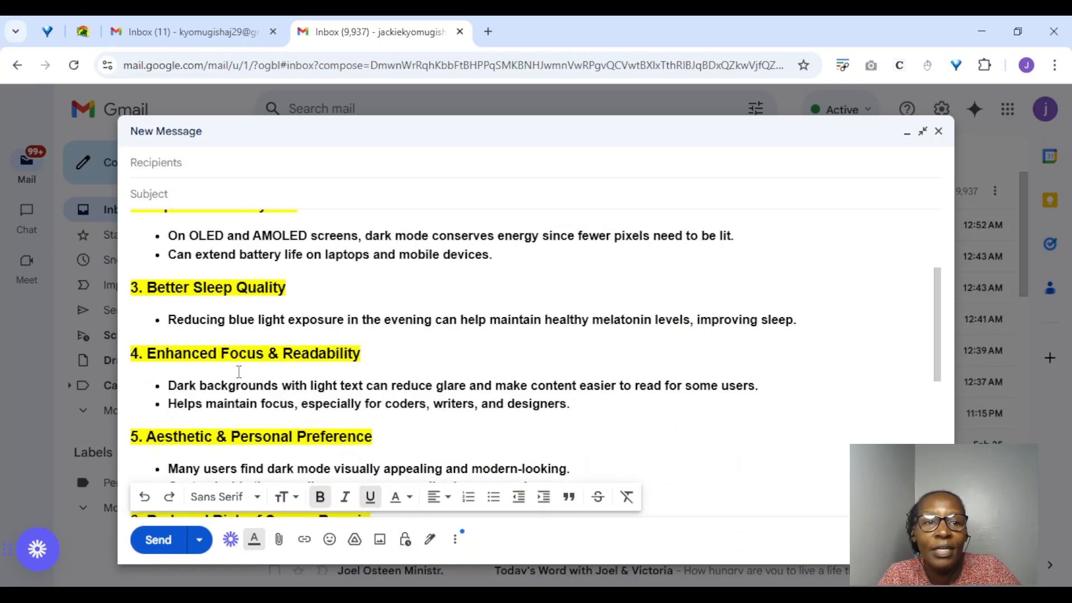
pyautogui.scroll(1, 239, 372)
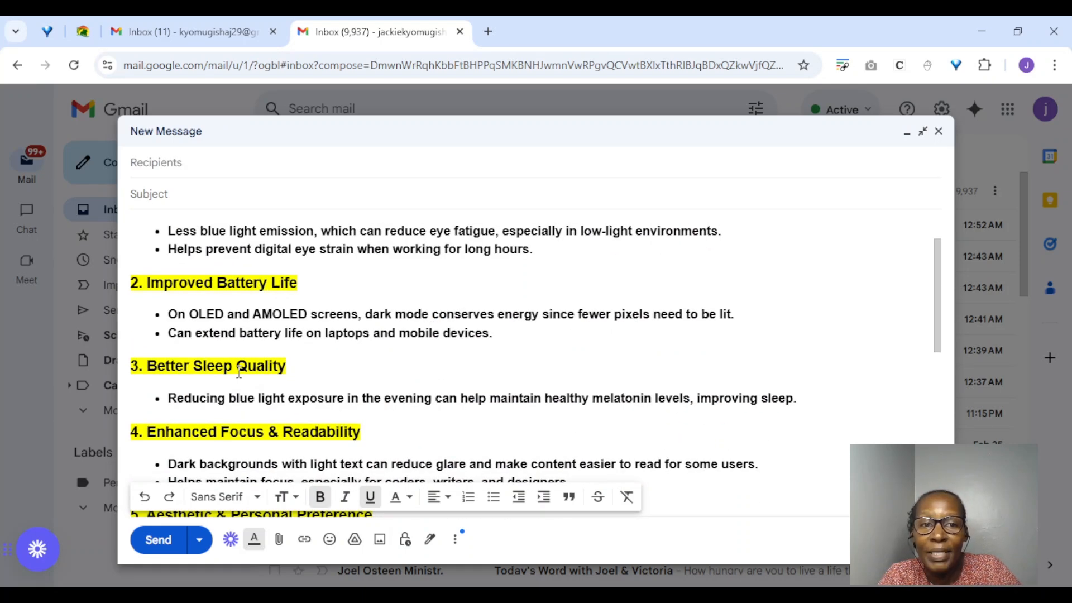
pyautogui.scroll(-1, 239, 372)
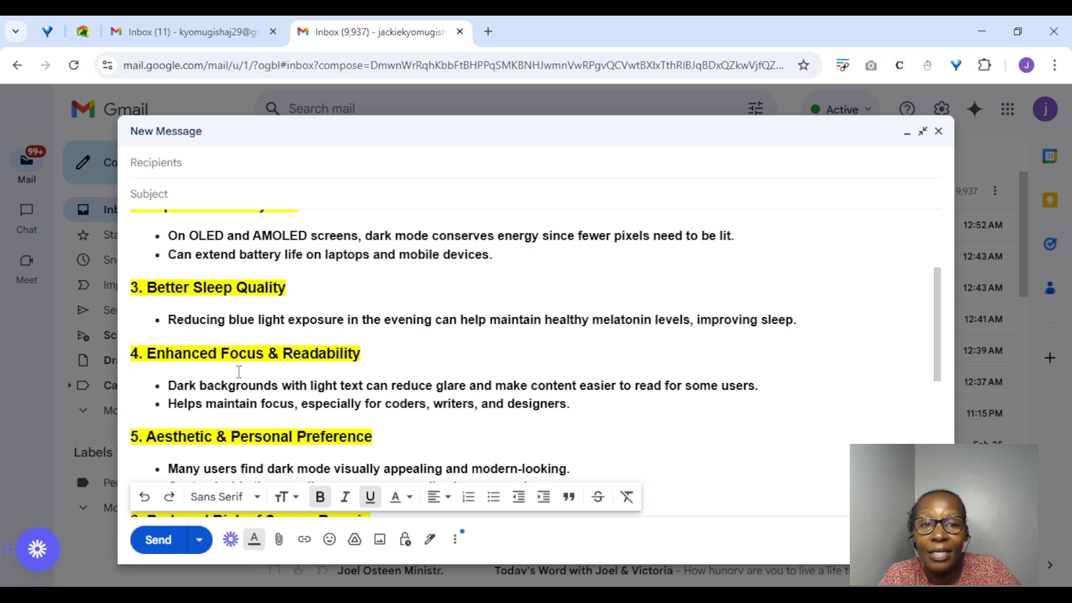
pyautogui.scroll(-1, 239, 371)
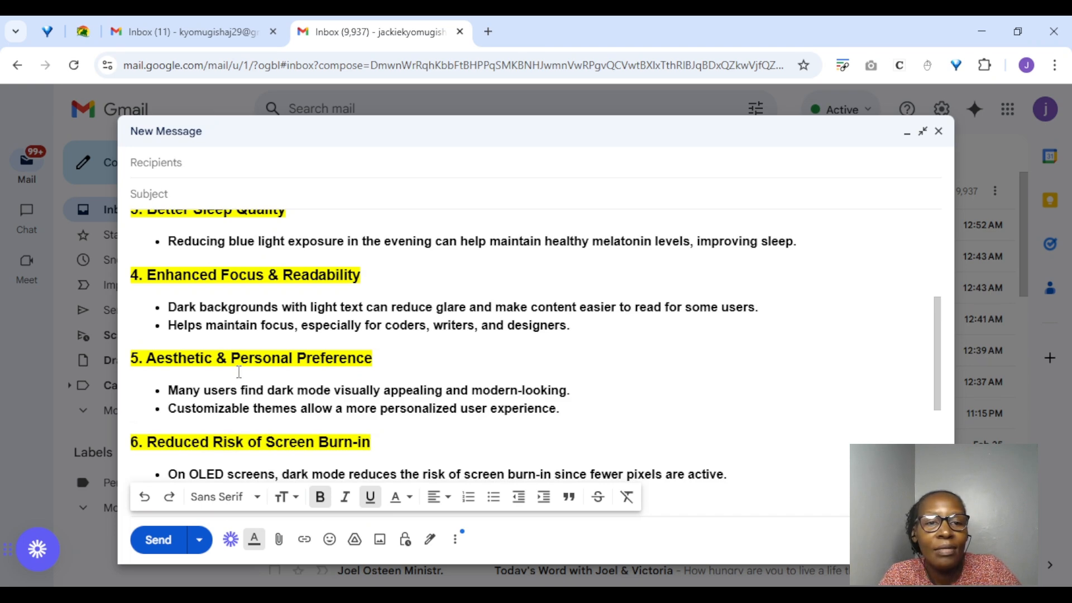
pyautogui.scroll(-1, 239, 372)
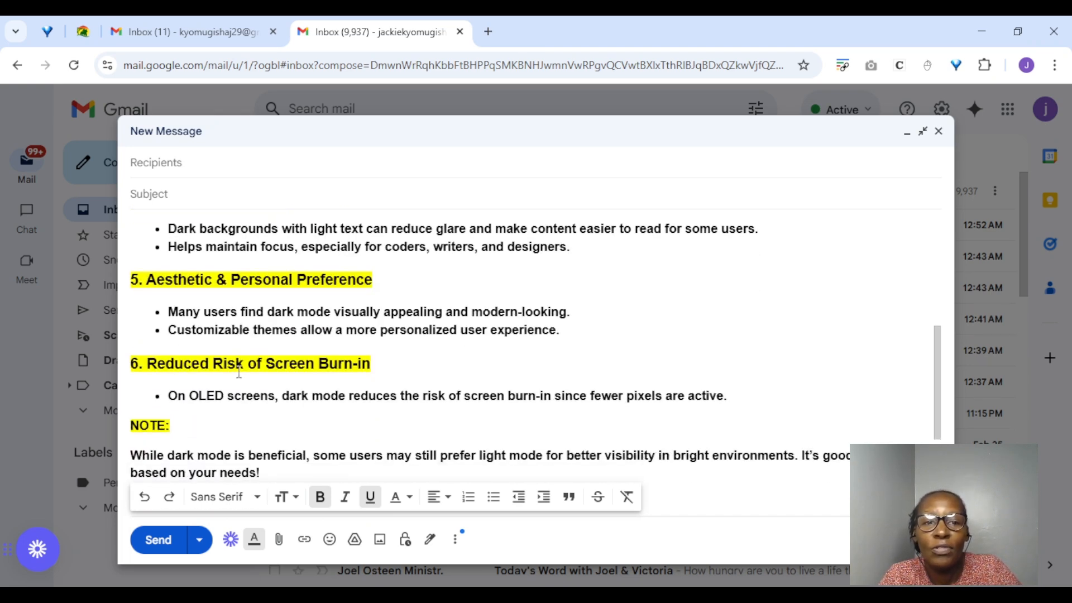
pyautogui.scroll(-1, 239, 372)
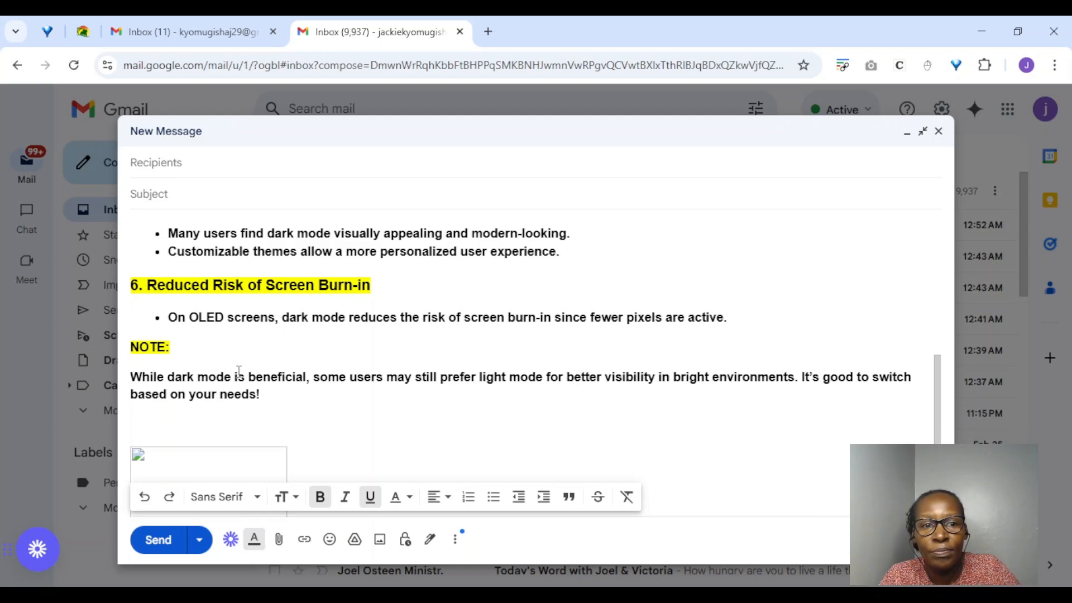
pyautogui.click(908, 134)
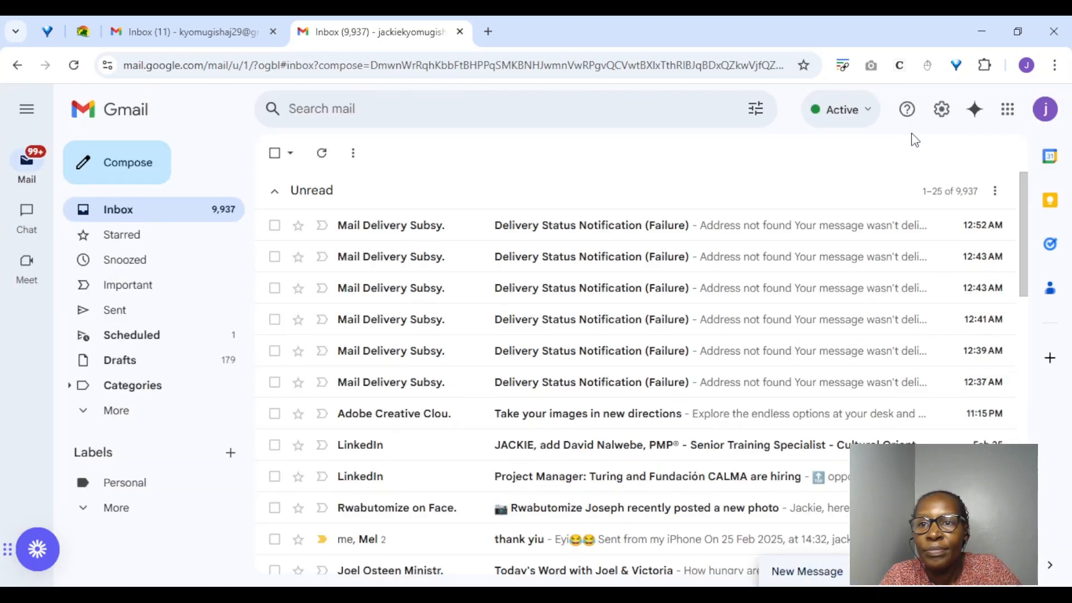
# Step: Choose the Dark theme from the full theme collection and save it for the mailbox
pyautogui.click(943, 111)
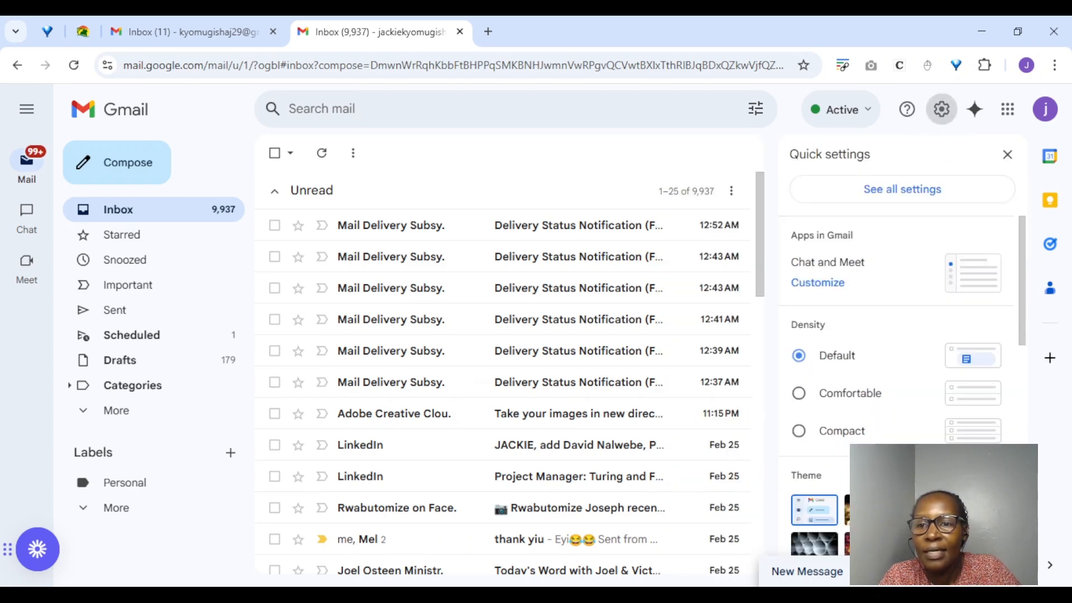
pyautogui.scroll(-2, 982, 408)
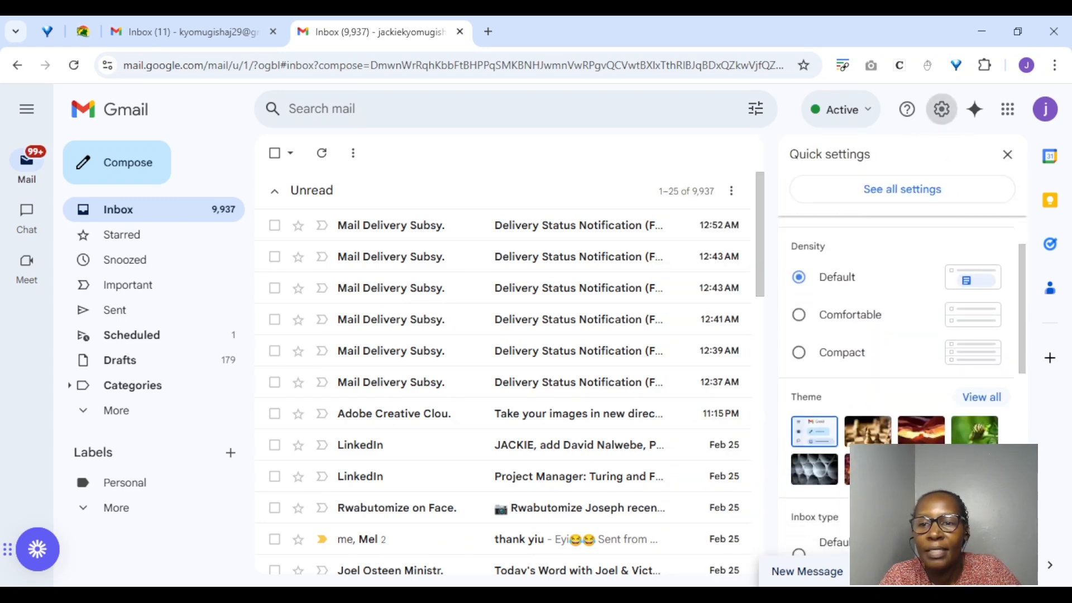
pyautogui.click(982, 398)
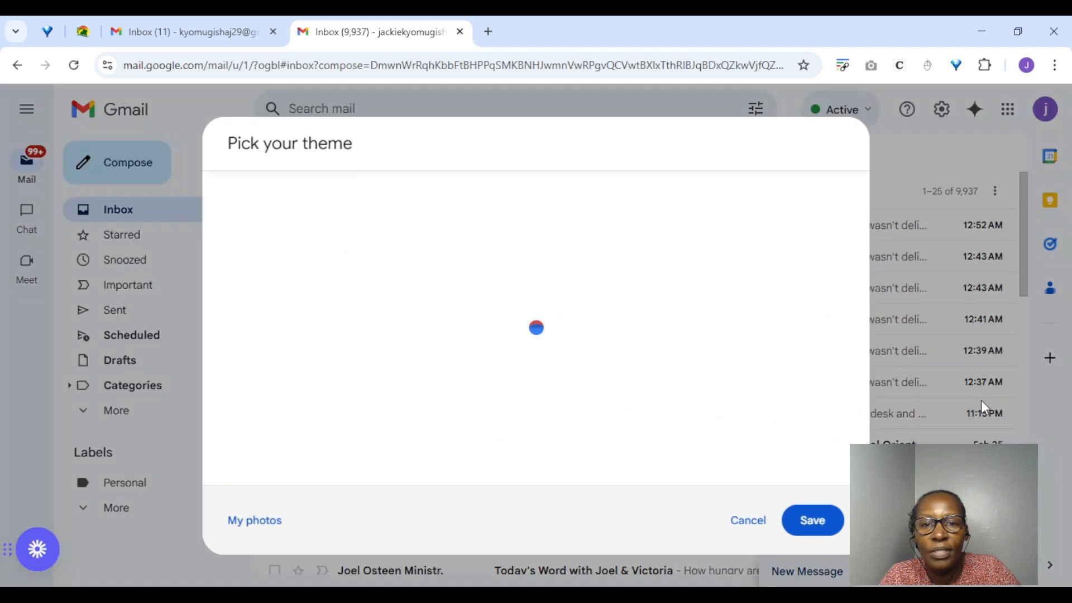
pyautogui.scroll(-7, 659, 380)
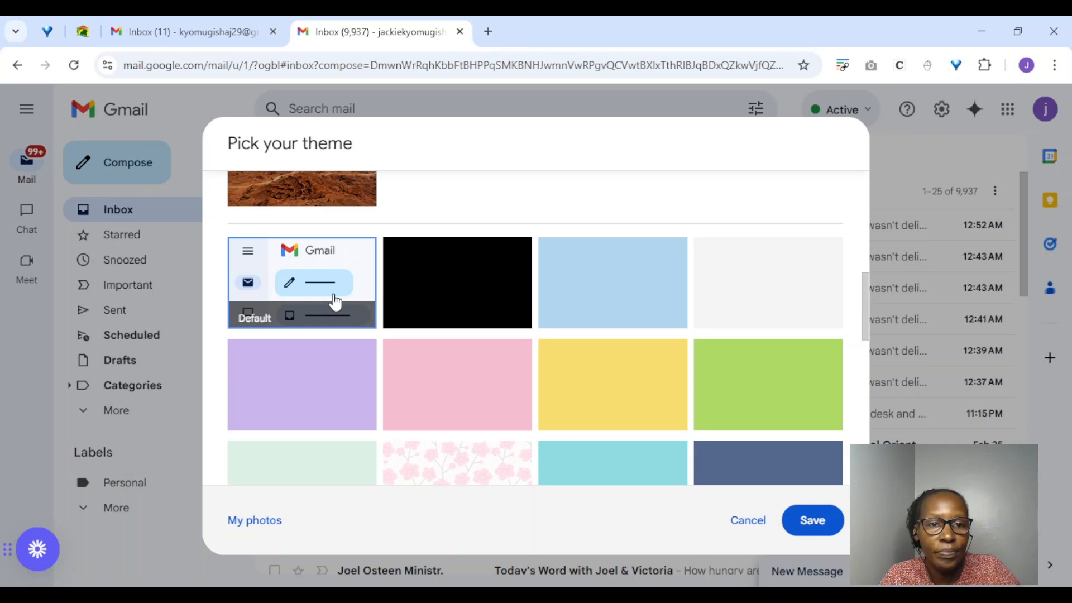
pyautogui.click(463, 301)
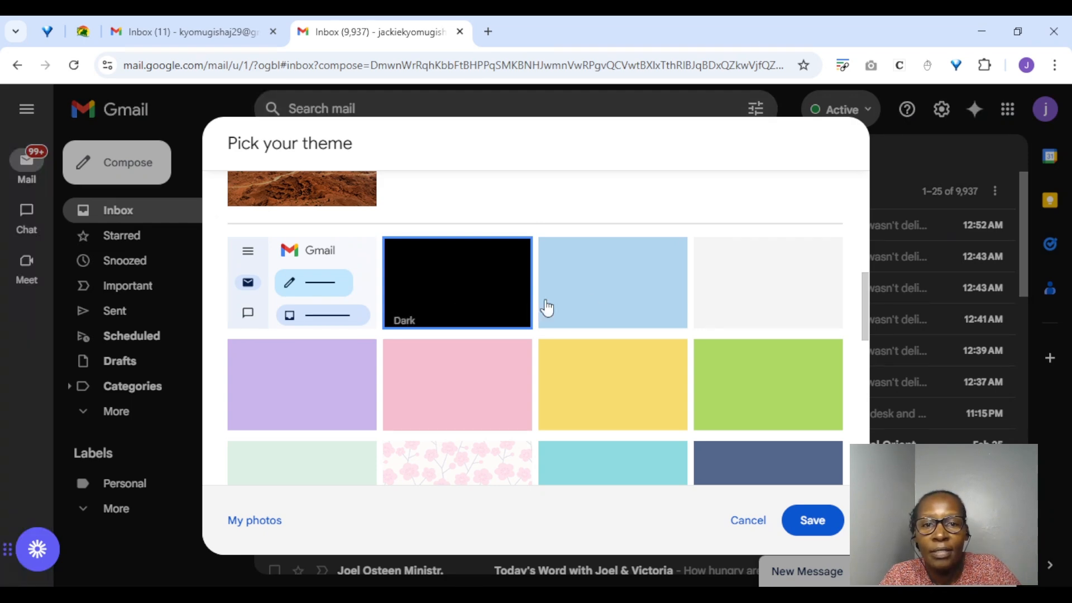
pyautogui.click(814, 519)
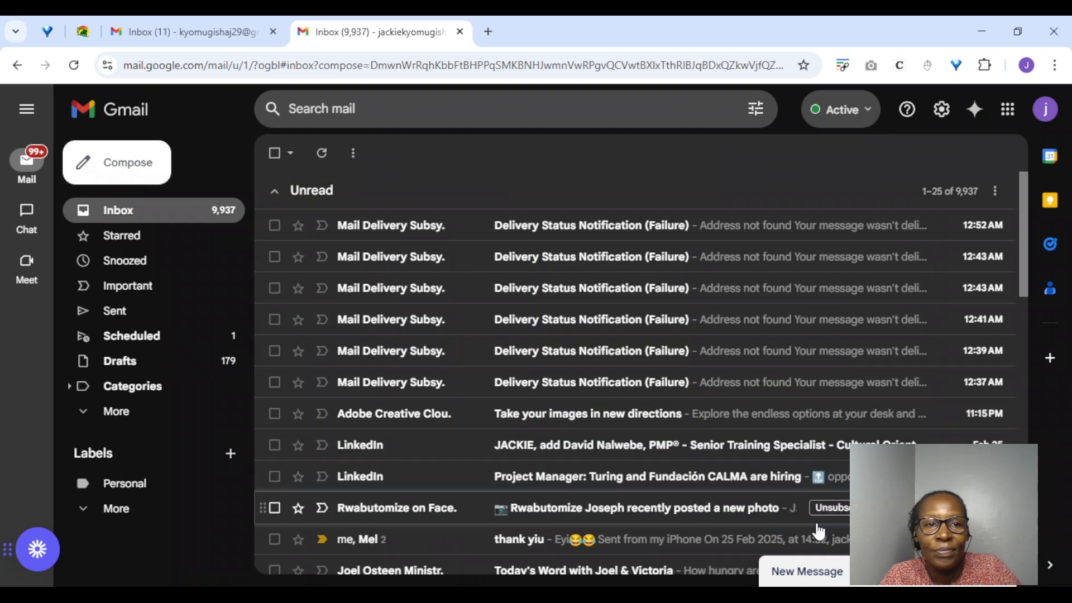